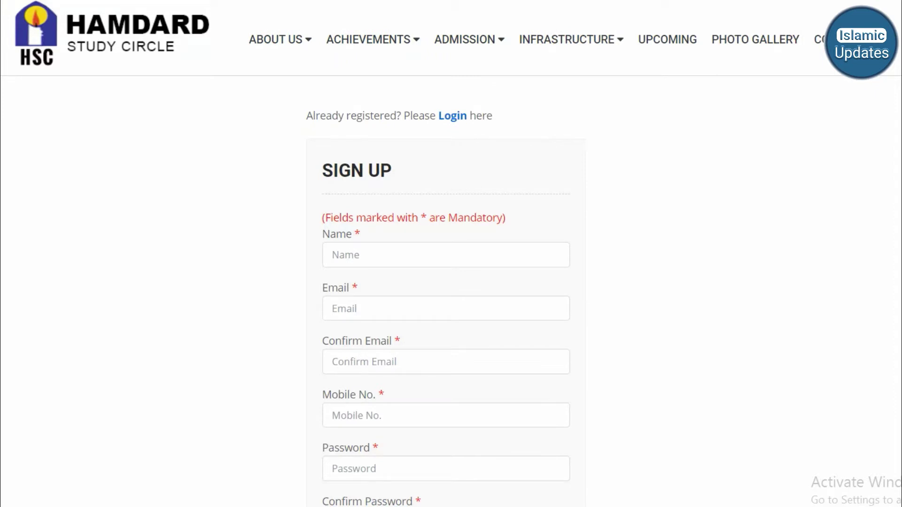
- Close the browser's page menu and scroll the Sign Up form down to Submit and back
{"action": "right_click", "coordinate": [821, 95]}
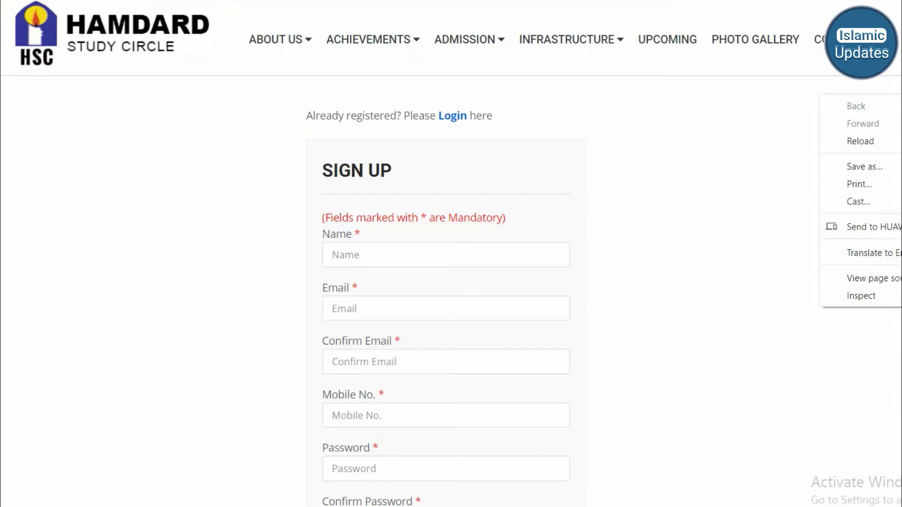
{"action": "key", "text": "Escape"}
{"action": "scroll", "coordinate": [447, 282], "scroll_direction": "down", "scroll_amount": 3}
{"action": "scroll", "coordinate": [446, 282], "scroll_direction": "up", "scroll_amount": 1}
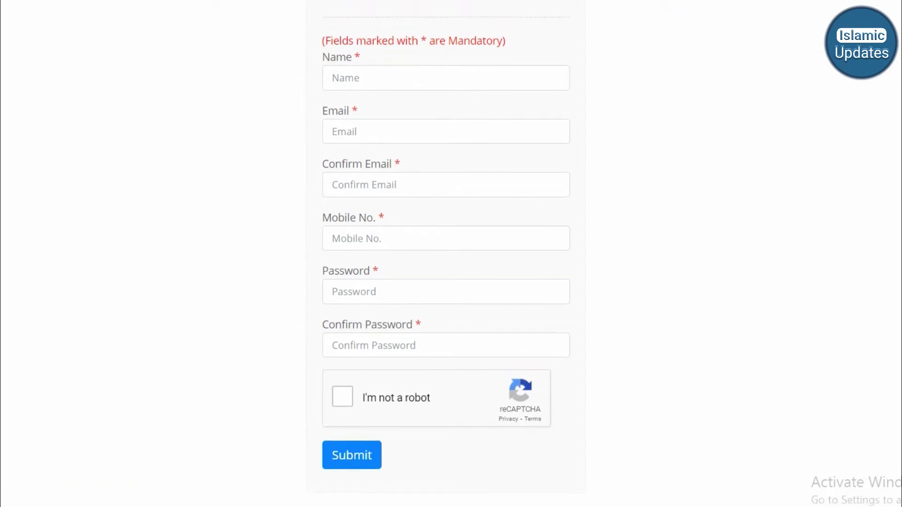
- Autofill the Name, Email, Password and Confirm Email fields from the browser's saved entries
{"action": "left_click", "coordinate": [446, 79]}
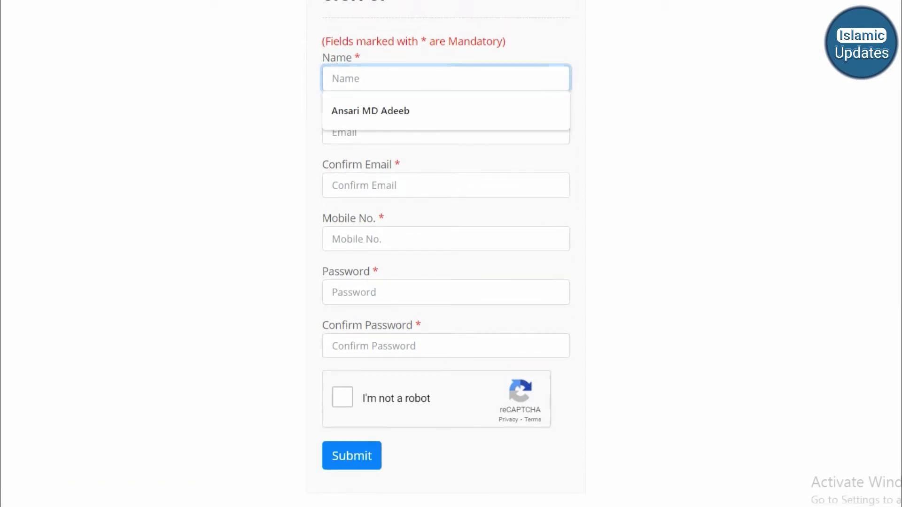
{"action": "key", "text": "Down"}
{"action": "key", "text": "Return"}
{"action": "left_click", "coordinate": [445, 132]}
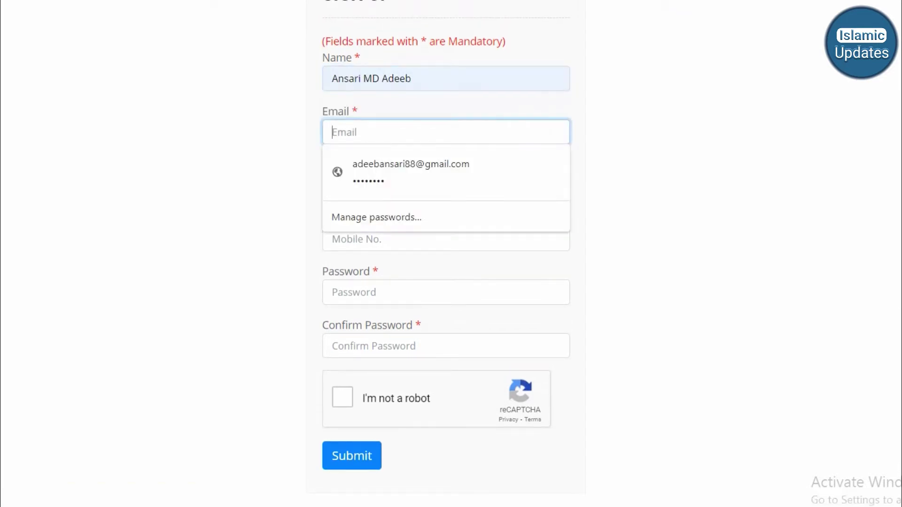
{"action": "left_click", "coordinate": [446, 172]}
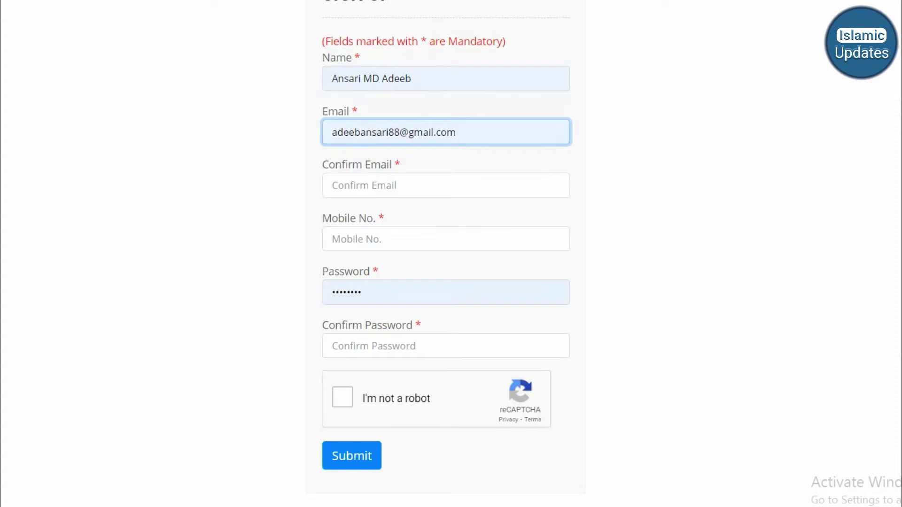
{"action": "left_click", "coordinate": [445, 186]}
{"action": "key", "text": "Down"}
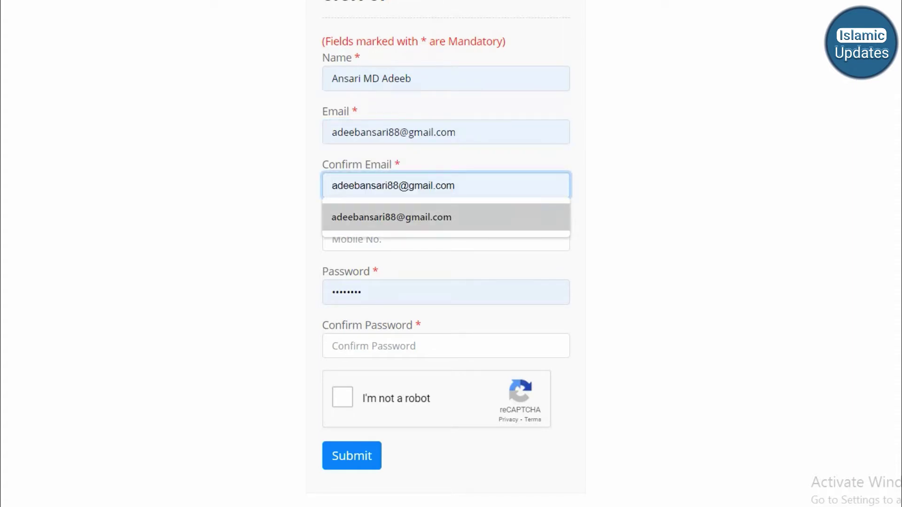
{"action": "key", "text": "Return"}
- Autofill the mobile number and the password confirmation from the saved entries
{"action": "key", "text": "Tab"}
{"action": "key", "text": "Down"}
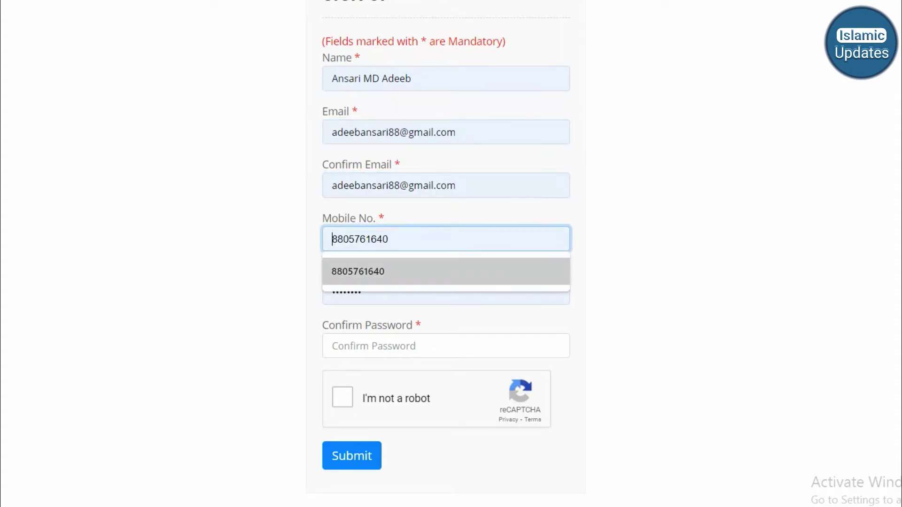
{"action": "key", "text": "Return"}
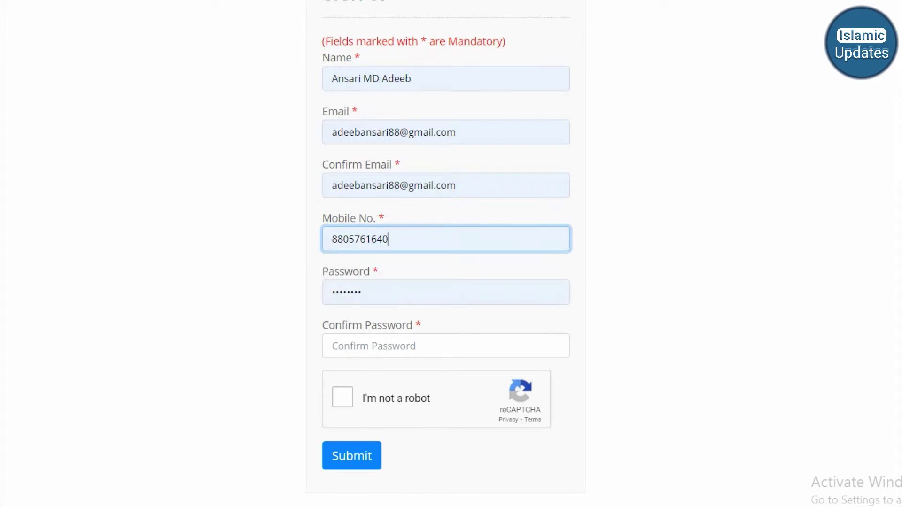
{"action": "key", "text": "Tab"}
{"action": "key", "text": "Tab"}
{"action": "key", "text": "Down"}
{"action": "key", "text": "Return"}
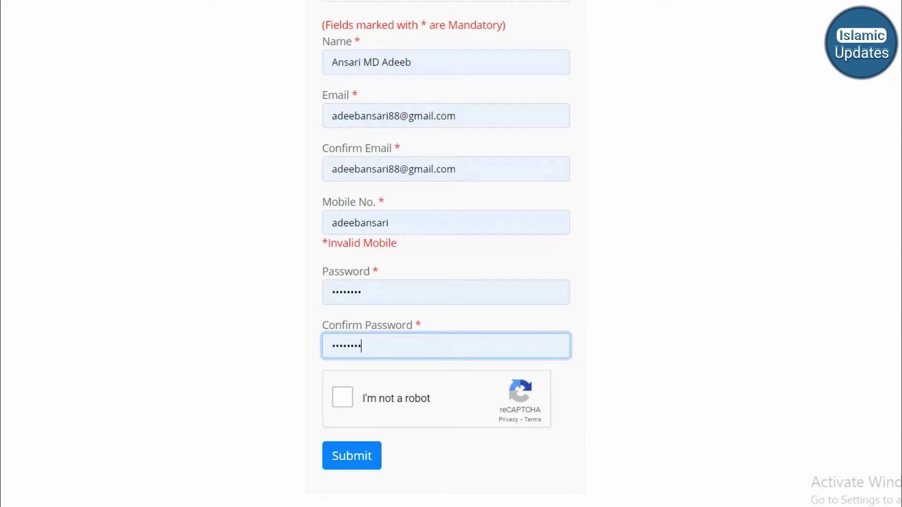
{"action": "scroll", "coordinate": [451, 253], "scroll_direction": "up", "scroll_amount": 4}
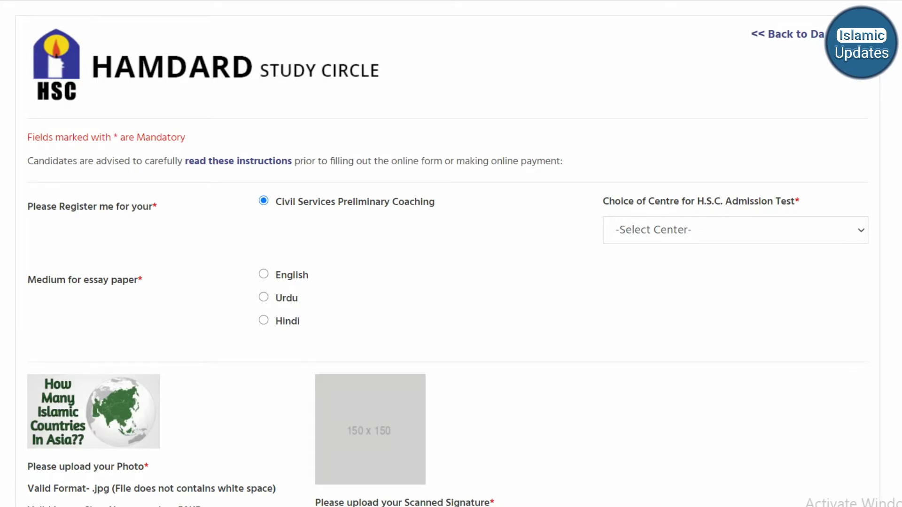
- Choose Aurangabad as the test centre and English as the essay paper medium
{"action": "left_click", "coordinate": [735, 230]}
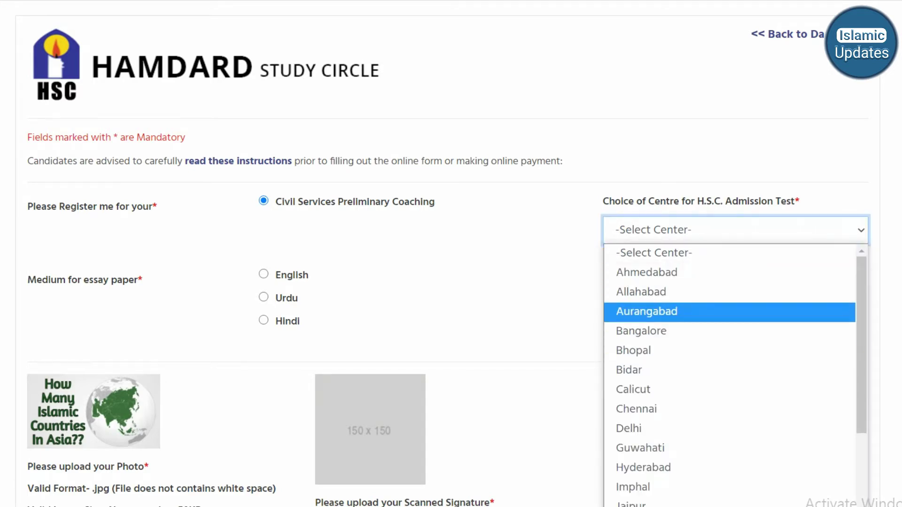
{"action": "left_click", "coordinate": [647, 311]}
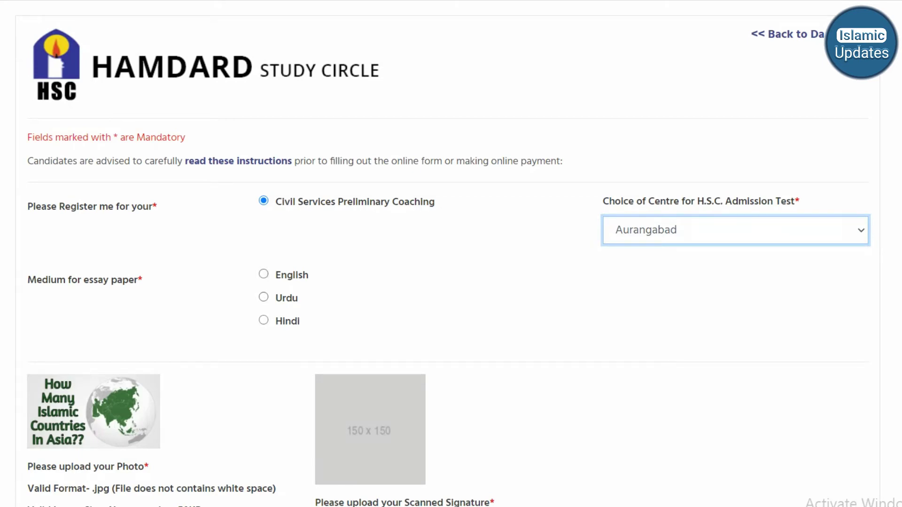
{"action": "left_click", "coordinate": [263, 274]}
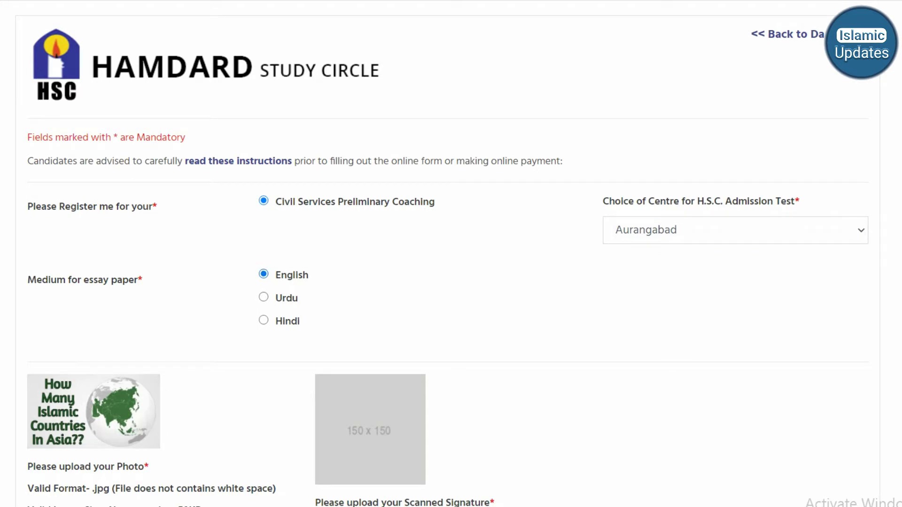
- Attach signature image 20200724_171134.jpg and enter the father's name
{"action": "scroll", "coordinate": [451, 254], "scroll_direction": "down", "scroll_amount": 5}
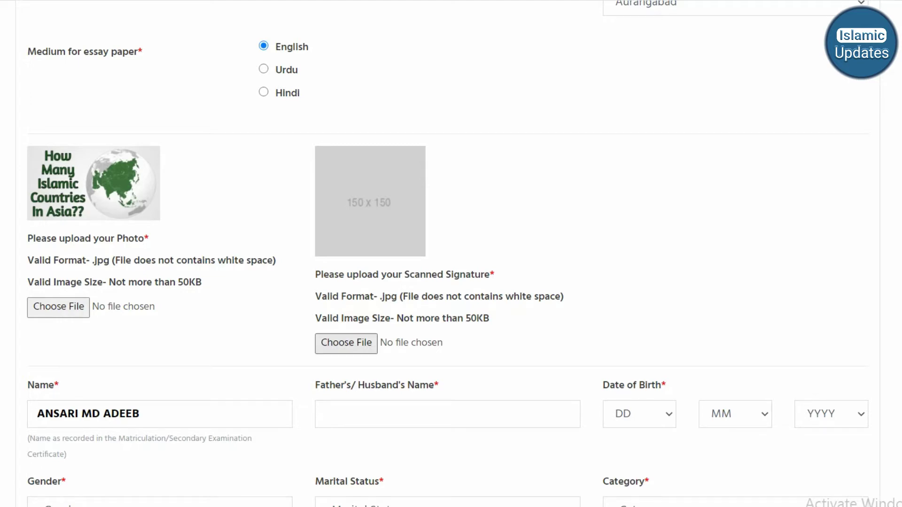
{"action": "left_click", "coordinate": [346, 343]}
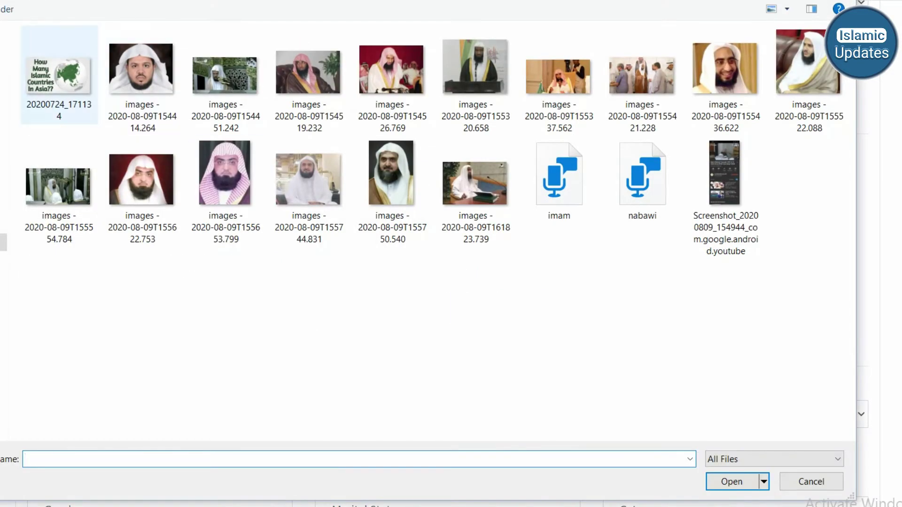
{"action": "double_click", "coordinate": [59, 76]}
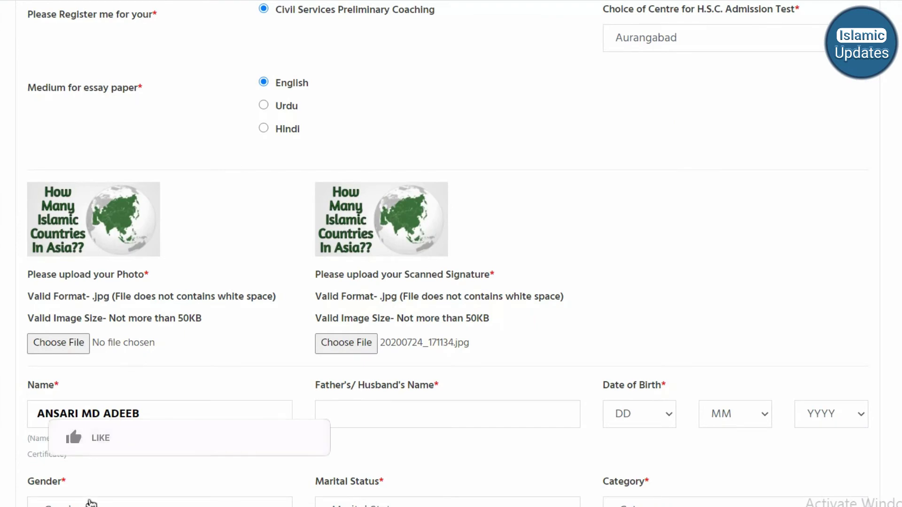
{"action": "left_click", "coordinate": [366, 414]}
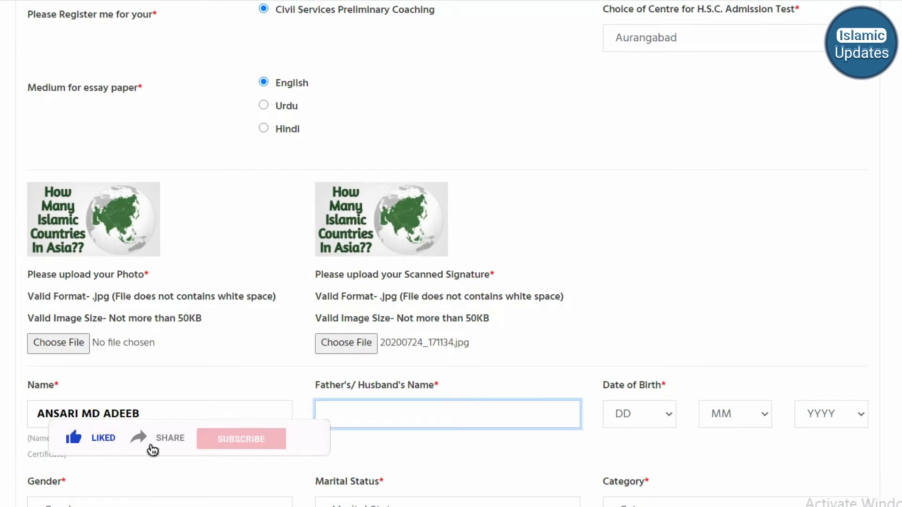
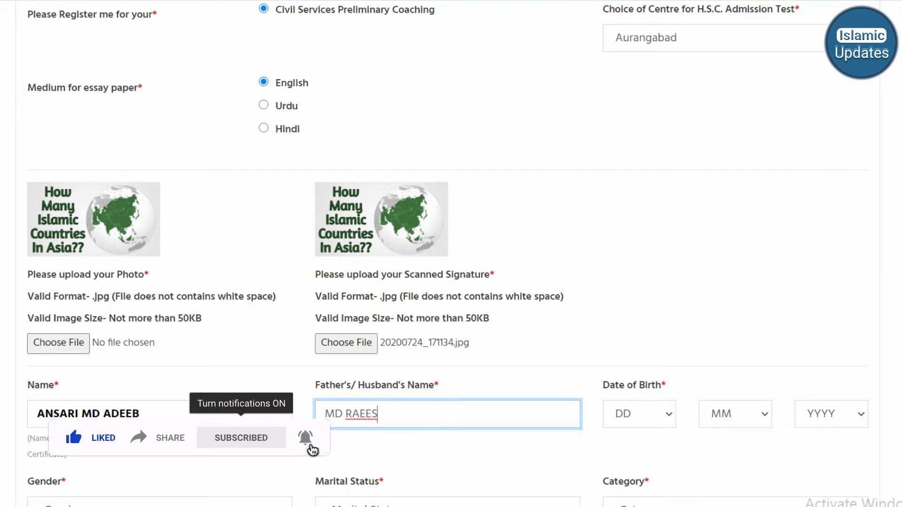
{"action": "scroll", "coordinate": [451, 253], "scroll_direction": "down", "scroll_amount": 4}
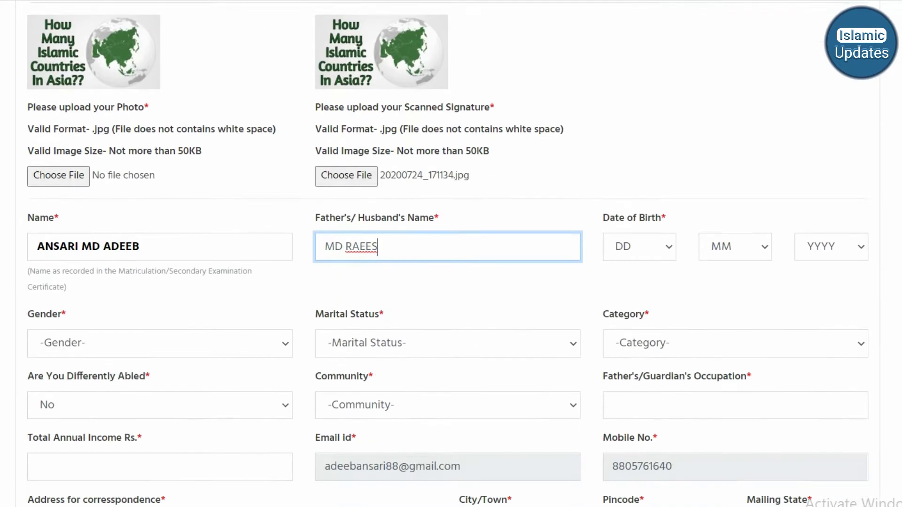
- Set the date of birth to day 9, month 5, year 1999
{"action": "left_click", "coordinate": [642, 135]}
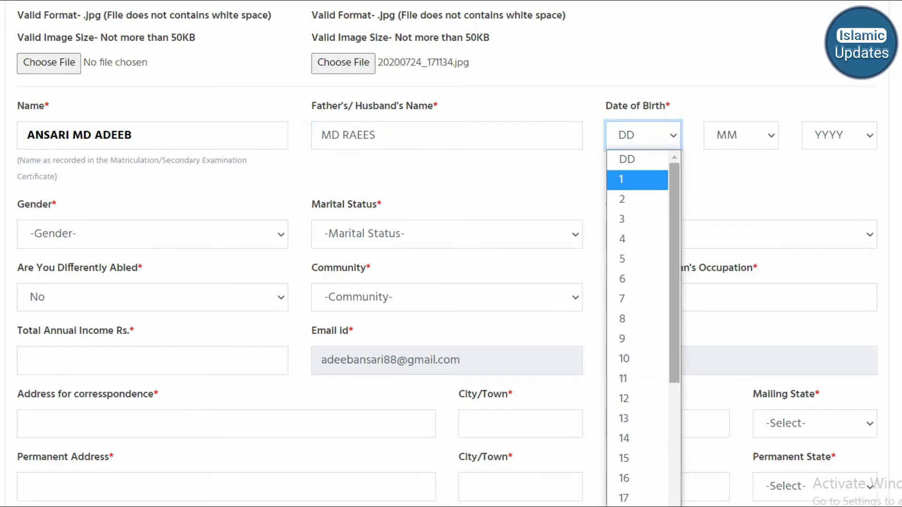
{"action": "scroll", "coordinate": [639, 329], "scroll_direction": "down", "scroll_amount": 4}
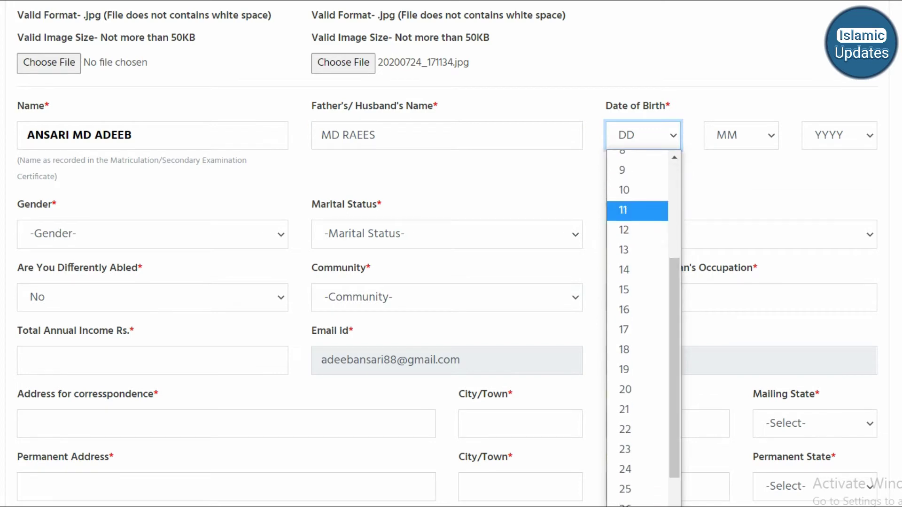
{"action": "left_click", "coordinate": [622, 171]}
{"action": "left_click", "coordinate": [741, 135]}
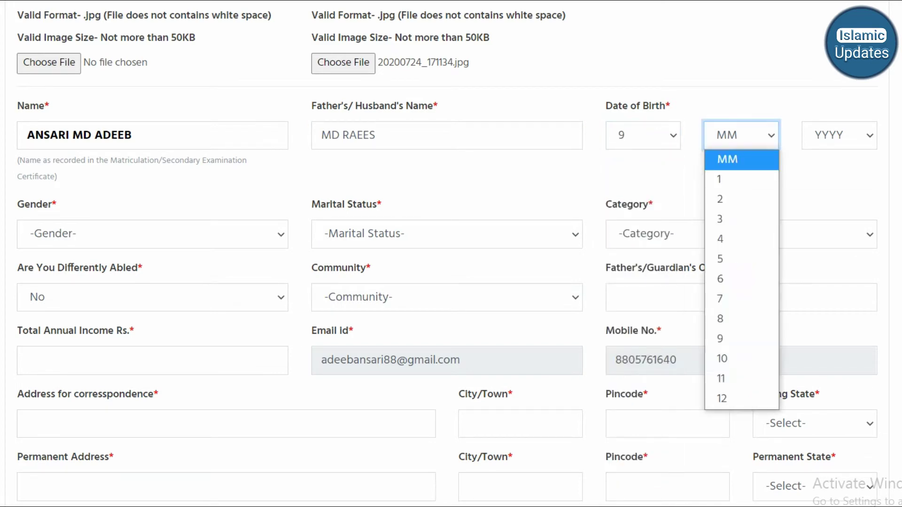
{"action": "left_click", "coordinate": [741, 259]}
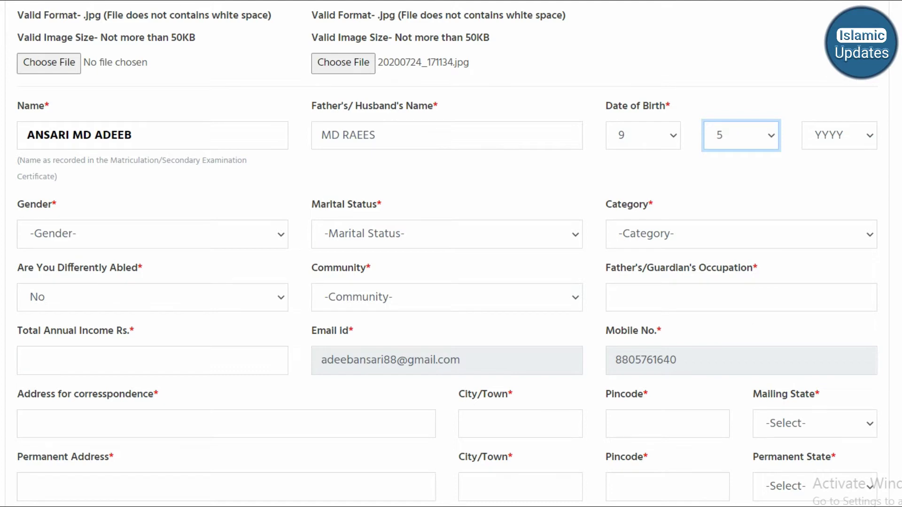
{"action": "left_click", "coordinate": [839, 136]}
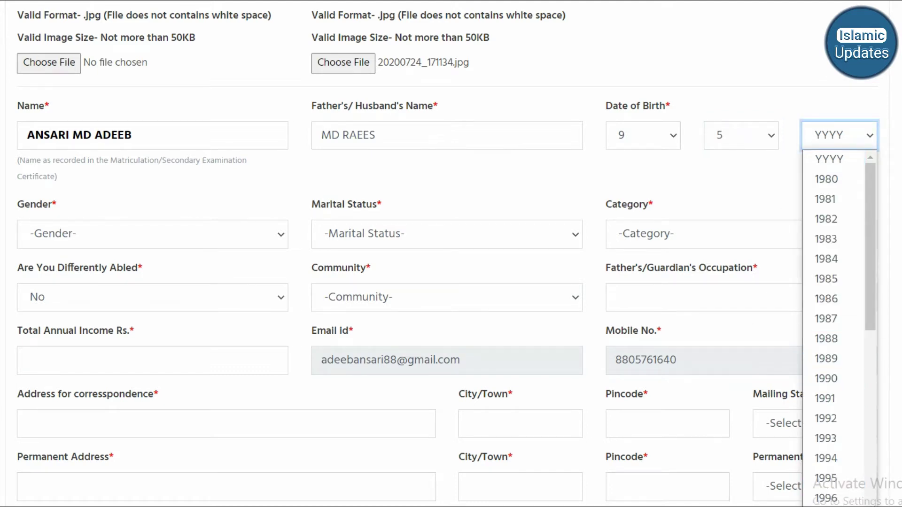
{"action": "scroll", "coordinate": [834, 325], "scroll_direction": "down", "scroll_amount": 5}
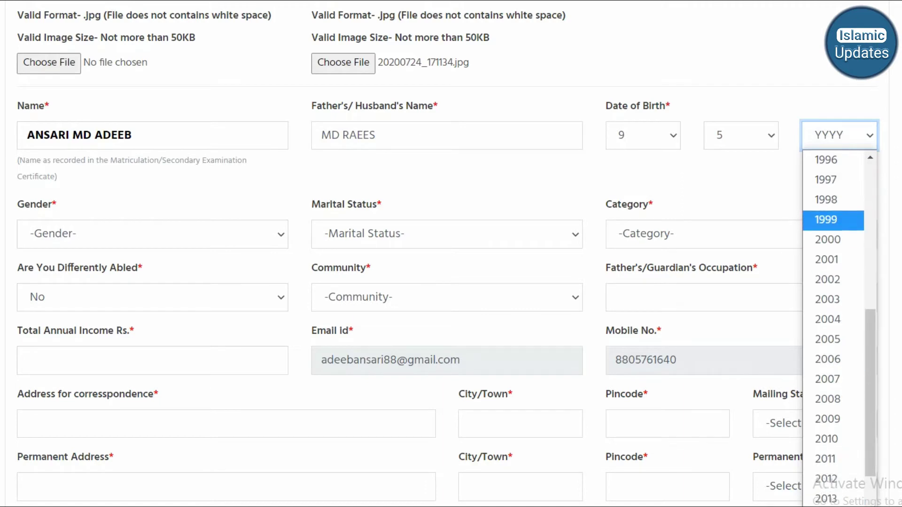
{"action": "left_click", "coordinate": [827, 219]}
- Set gender Male, marital status Single, category O.B.C., differently abled No, community Muslim
{"action": "left_click", "coordinate": [152, 234]}
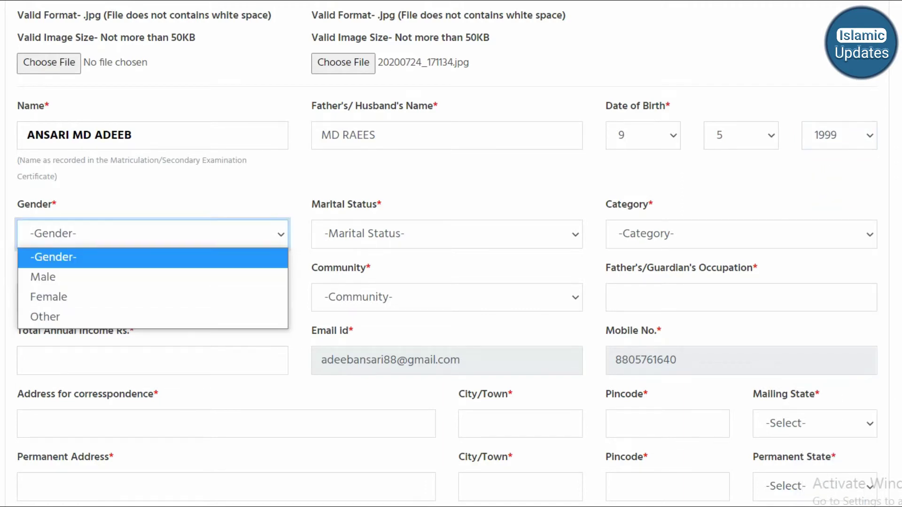
{"action": "left_click", "coordinate": [152, 277]}
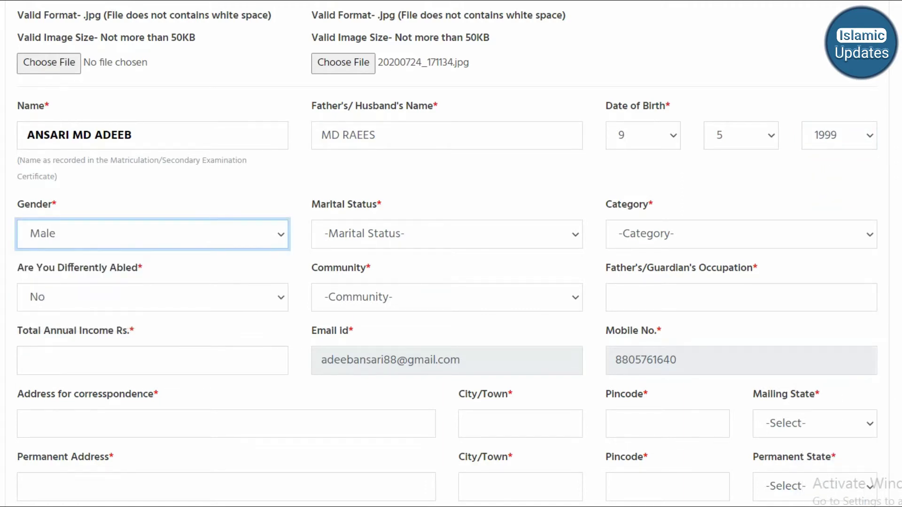
{"action": "left_click", "coordinate": [447, 234]}
{"action": "left_click", "coordinate": [447, 278]}
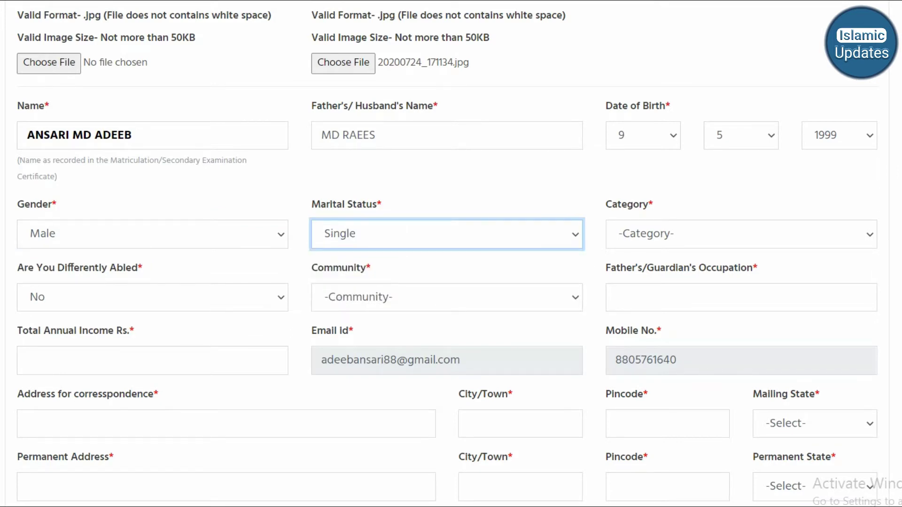
{"action": "left_click", "coordinate": [742, 234]}
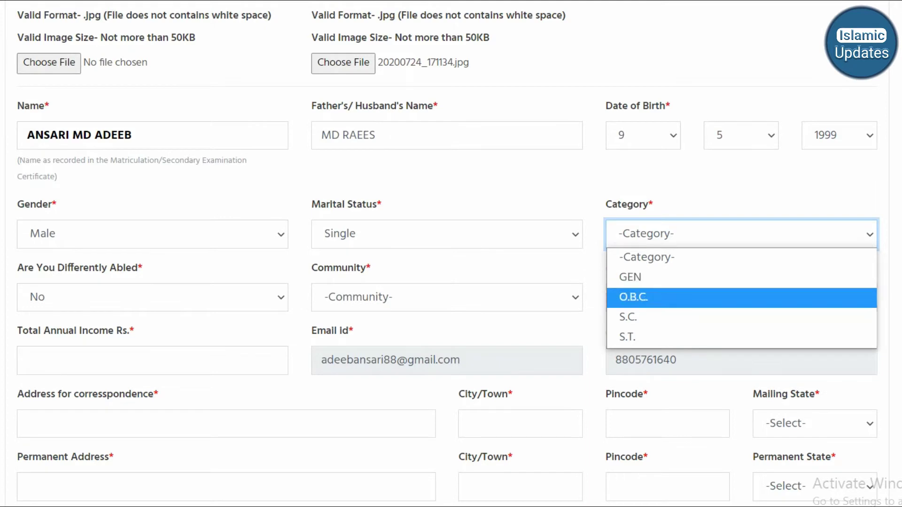
{"action": "left_click", "coordinate": [741, 298]}
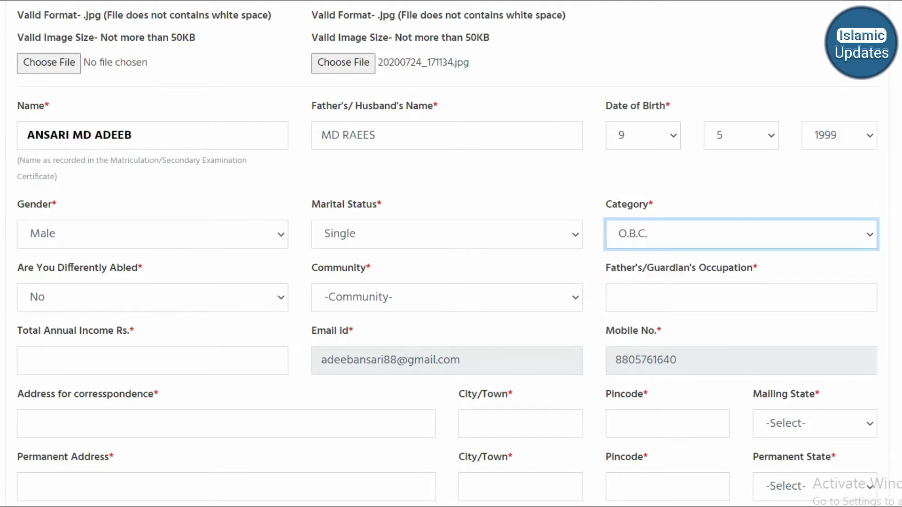
{"action": "left_click", "coordinate": [152, 298]}
{"action": "left_click", "coordinate": [152, 361]}
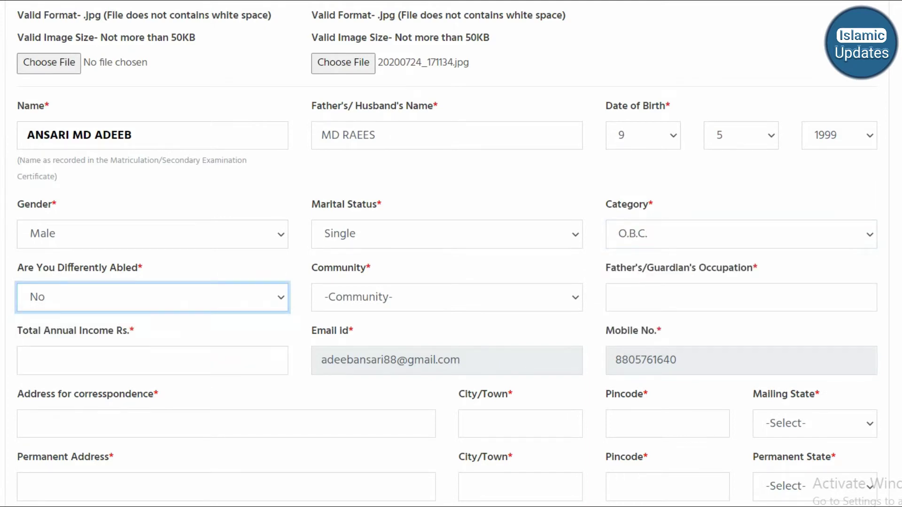
{"action": "left_click", "coordinate": [447, 297]}
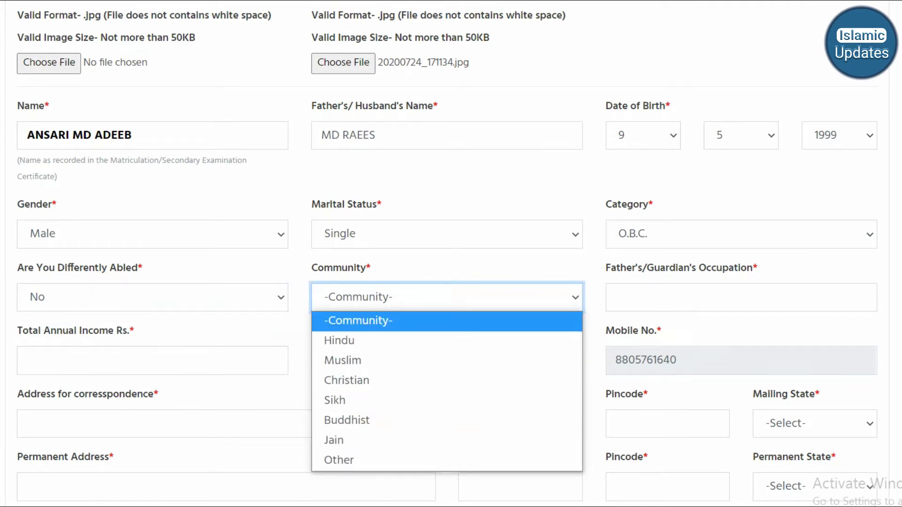
{"action": "left_click", "coordinate": [447, 360]}
{"action": "left_click", "coordinate": [742, 297]}
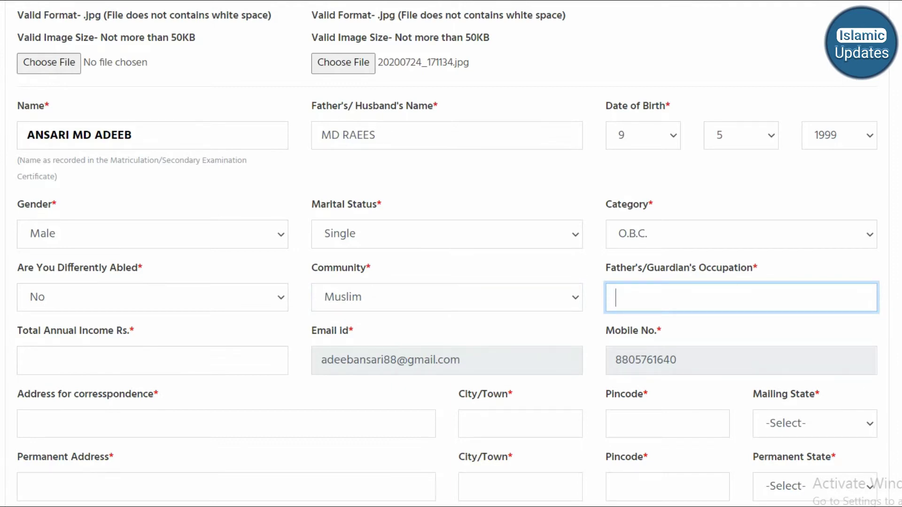
- Enter TEACHER as the father's occupation and 90000 as total annual income
{"action": "type", "text": "SE"}
{"action": "key", "text": "BackSpace"}
{"action": "key", "text": "BackSpace"}
{"action": "type", "text": "TEACHER"}
{"action": "key", "text": "Tab"}
{"action": "type", "text": "9"}
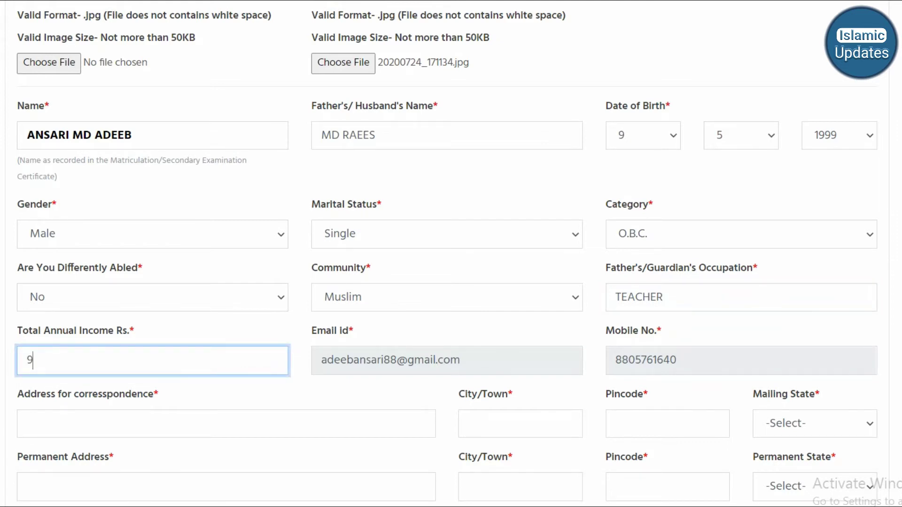
{"action": "type", "text": "00000"}
{"action": "key", "text": "BackSpace"}
{"action": "scroll", "coordinate": [451, 254], "scroll_direction": "down", "scroll_amount": 5}
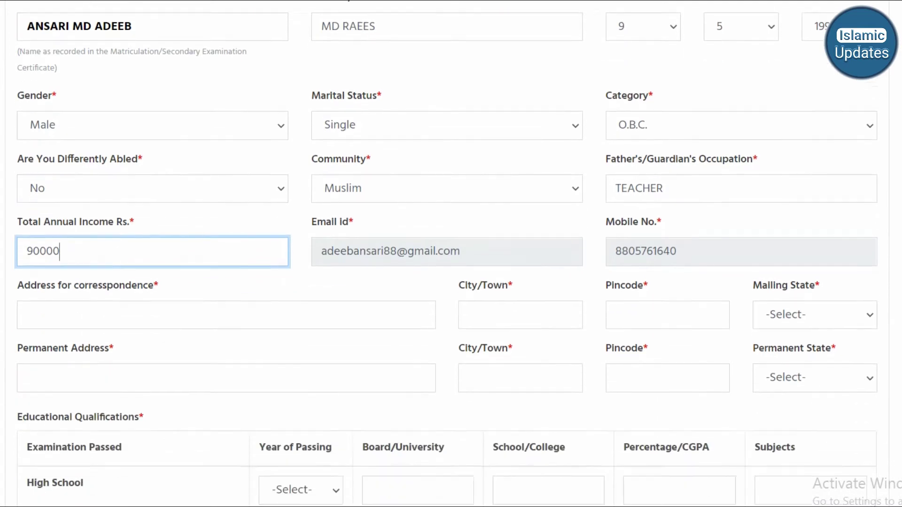
{"action": "left_click", "coordinate": [141, 172]}
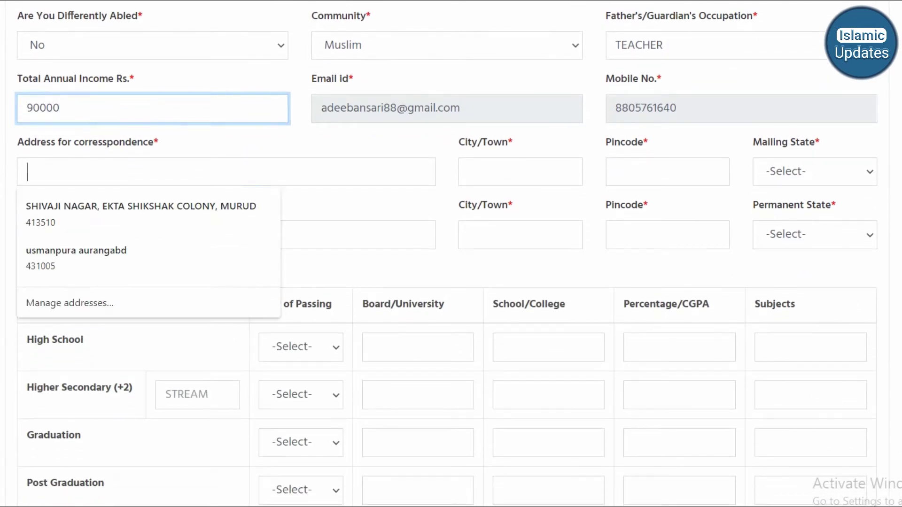
- Fill the correspondence and permanent addresses from the first saved browser address (Maharashtra)
{"action": "left_click", "coordinate": [141, 212]}
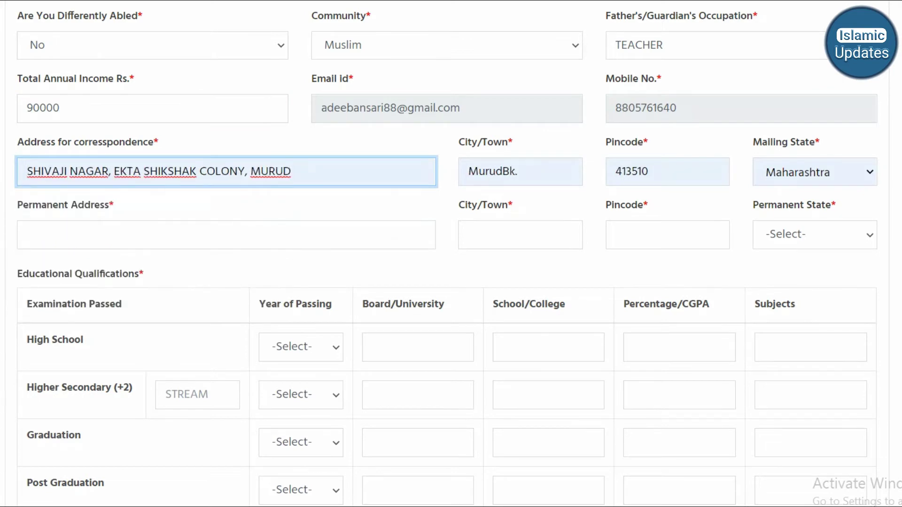
{"action": "left_click", "coordinate": [140, 235]}
{"action": "key", "text": "Return"}
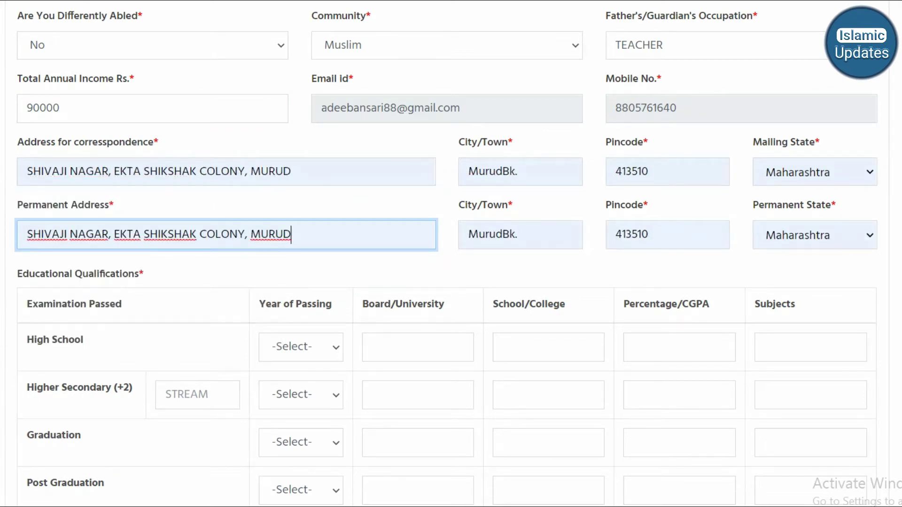
{"action": "scroll", "coordinate": [446, 253], "scroll_direction": "down", "scroll_amount": 2}
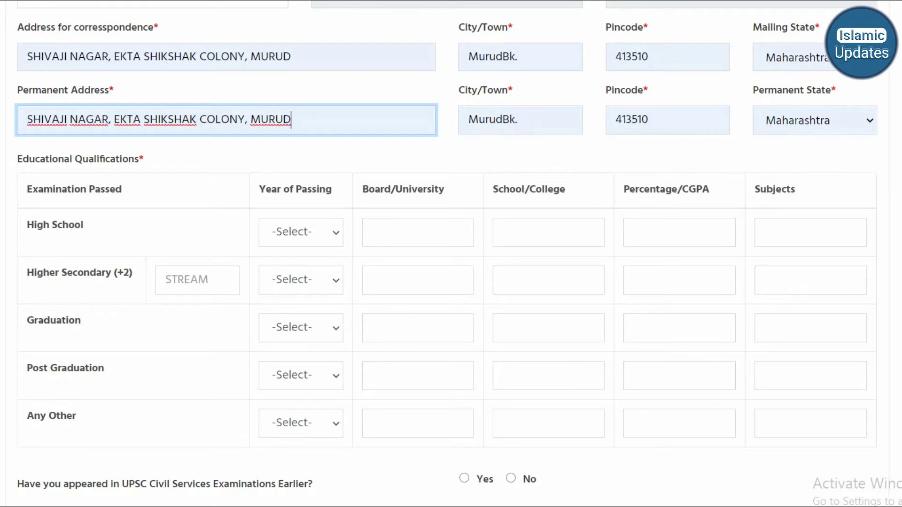
{"action": "scroll", "coordinate": [446, 254], "scroll_direction": "down", "scroll_amount": 2}
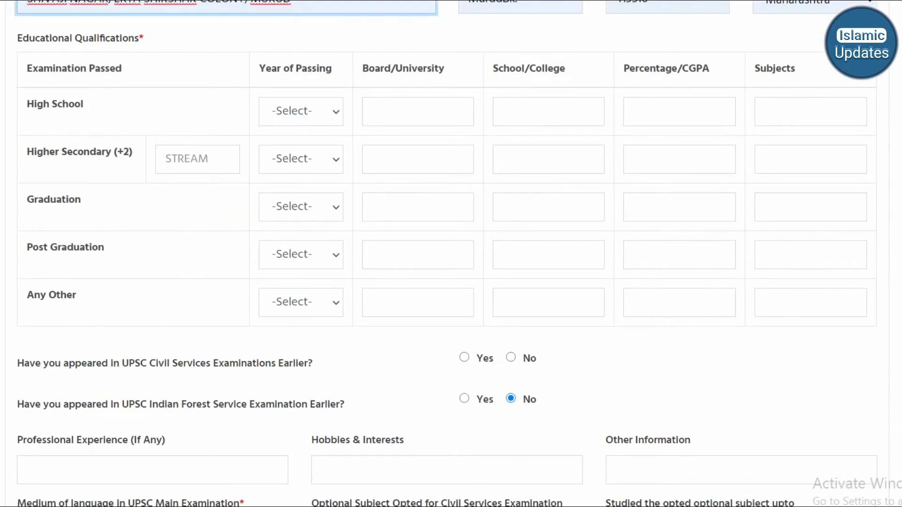
- Fill the High School row: year of passing, board SSC, school IQRA, 90 percent
{"action": "left_click", "coordinate": [300, 111]}
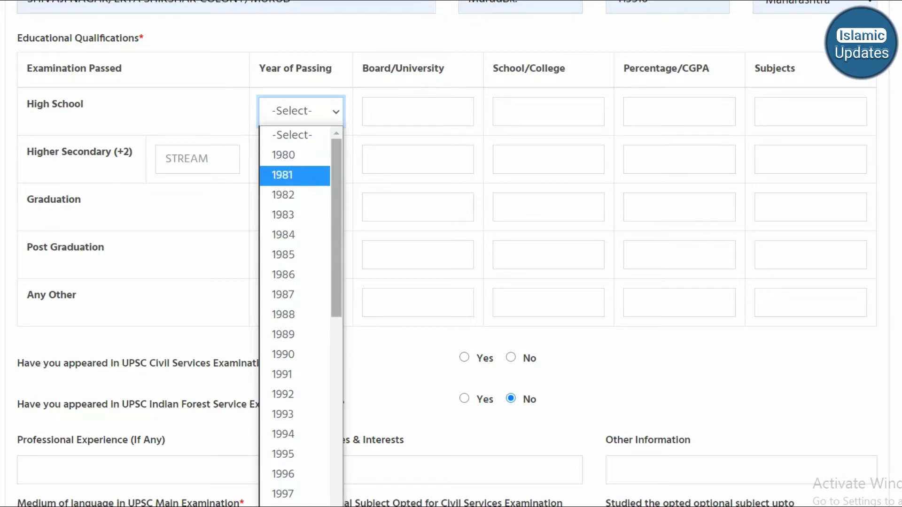
{"action": "scroll", "coordinate": [300, 314], "scroll_direction": "down", "scroll_amount": 3}
{"action": "type", "text": "SSC"}
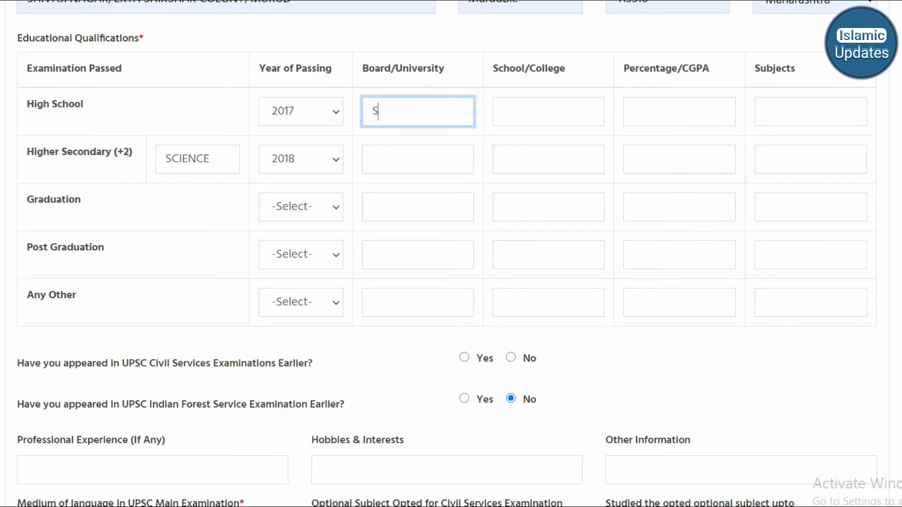
{"action": "key", "text": "Tab"}
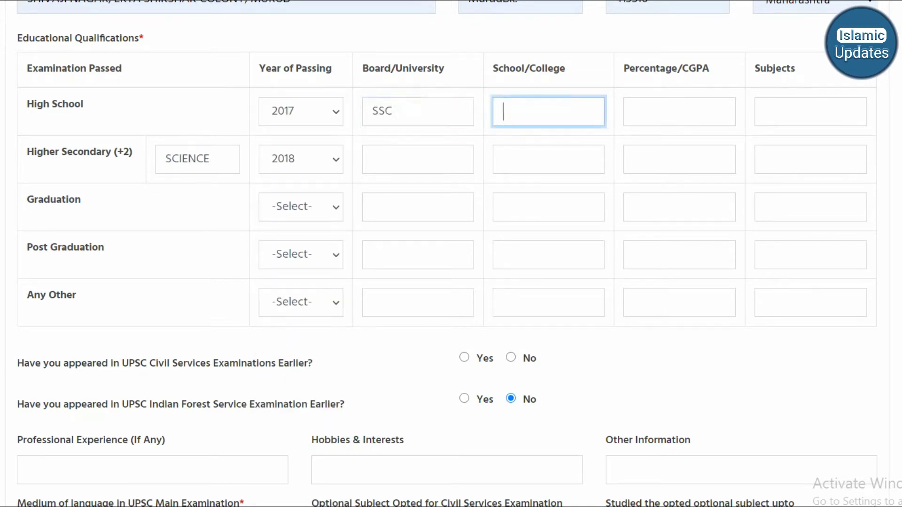
{"action": "type", "text": "IQRA"}
{"action": "key", "text": "Tab"}
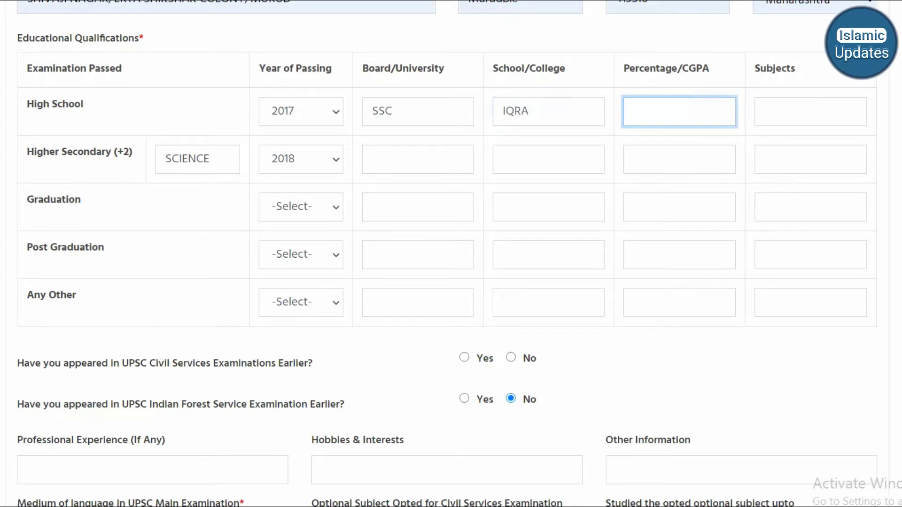
{"action": "type", "text": "90"}
- Enter URDU MEDIUM as the High School subjects, correcting the typos
{"action": "key", "text": "Tab"}
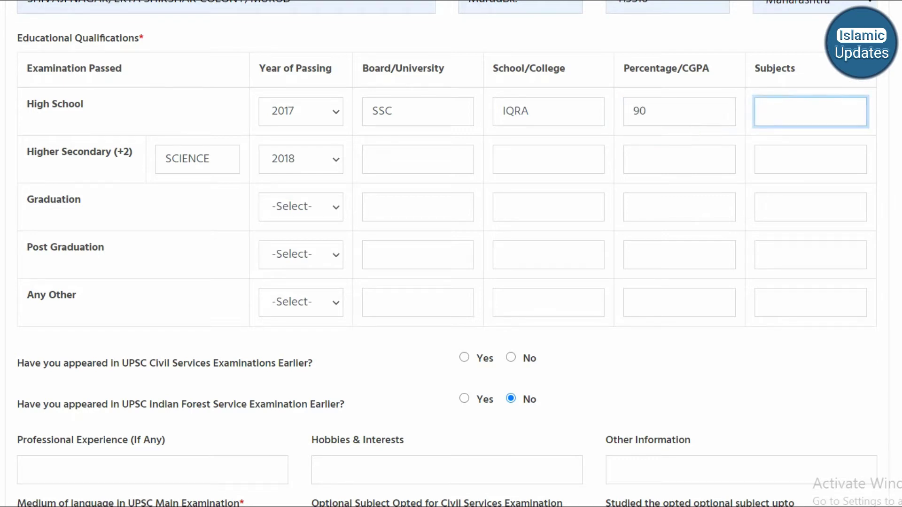
{"action": "type", "text": "URDU MEDIUS"}
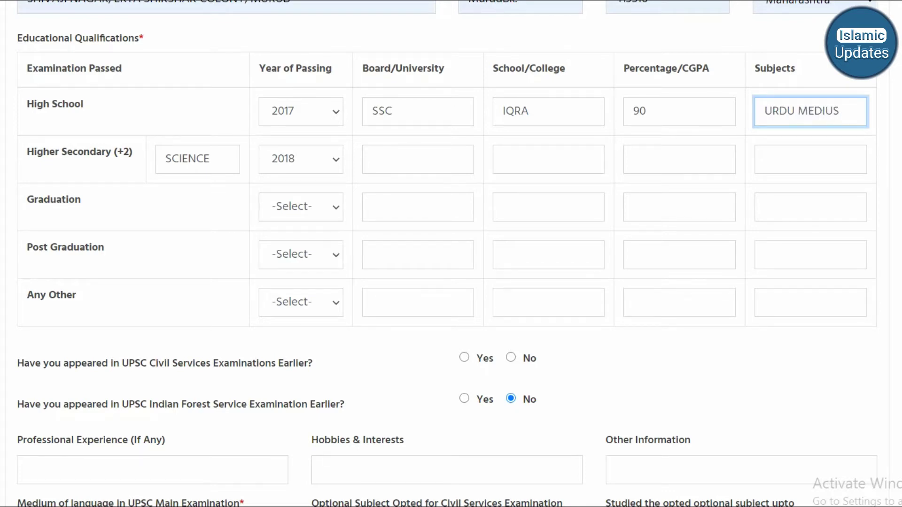
{"action": "key", "text": "BackSpace"}
{"action": "key", "text": "BackSpace"}
{"action": "type", "text": "UM"}
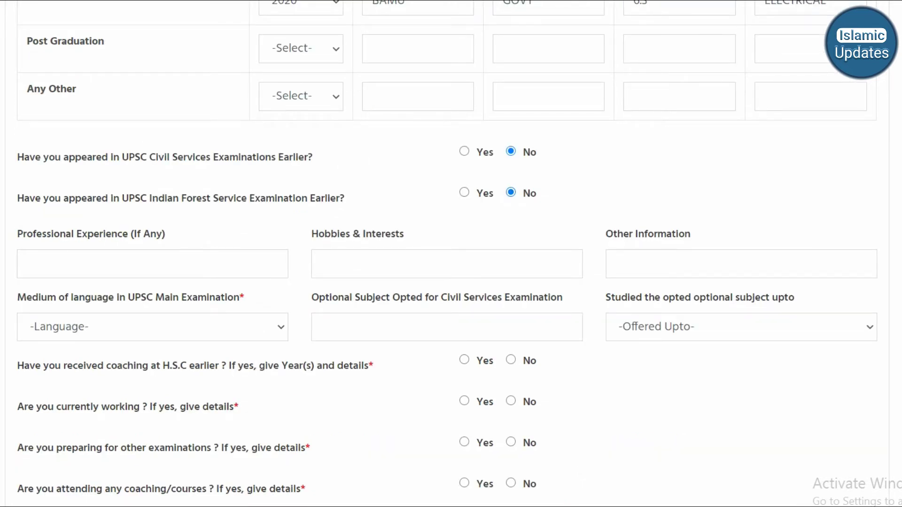
{"action": "key", "text": "Tab"}
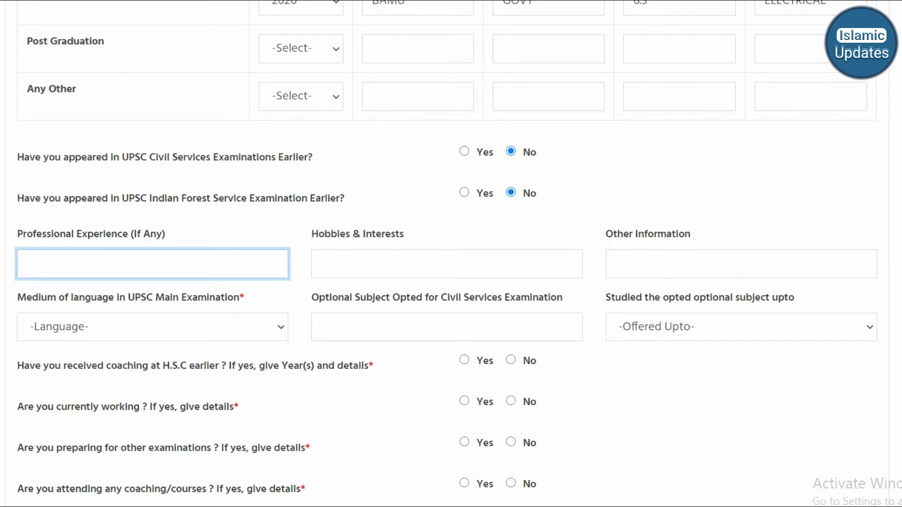
- Enter READING under Hobbies & Interests
{"action": "left_click", "coordinate": [322, 264]}
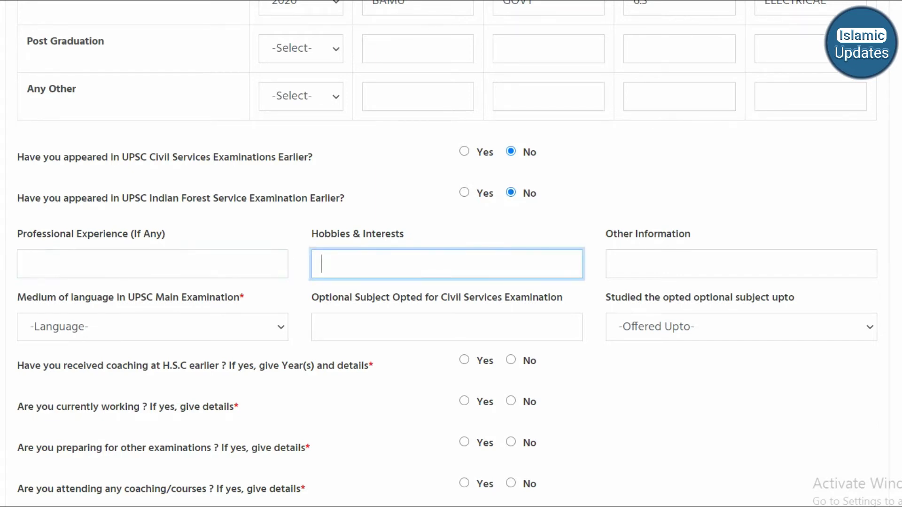
{"action": "type", "text": "READING"}
{"action": "left_click", "coordinate": [616, 264]}
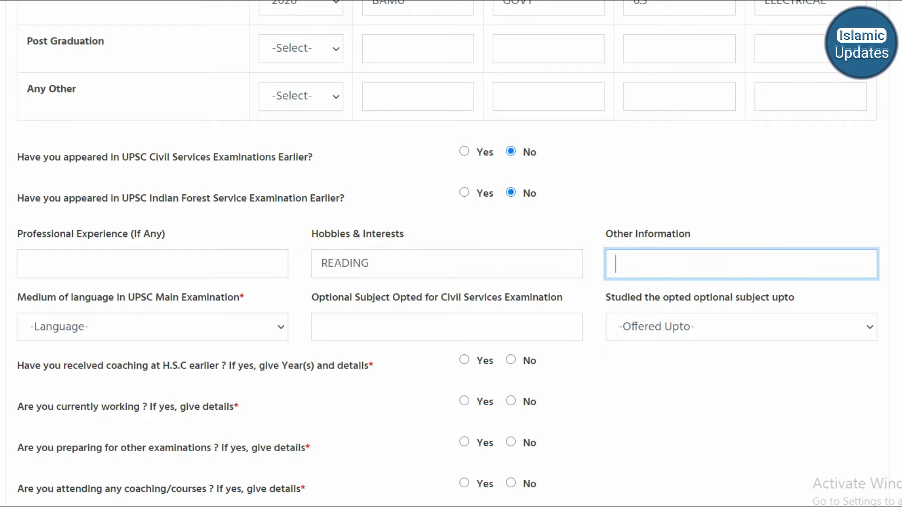
- Set Main exam medium English and optional subject URDU LITRATURE, studied up to High School
{"action": "left_click", "coordinate": [153, 327]}
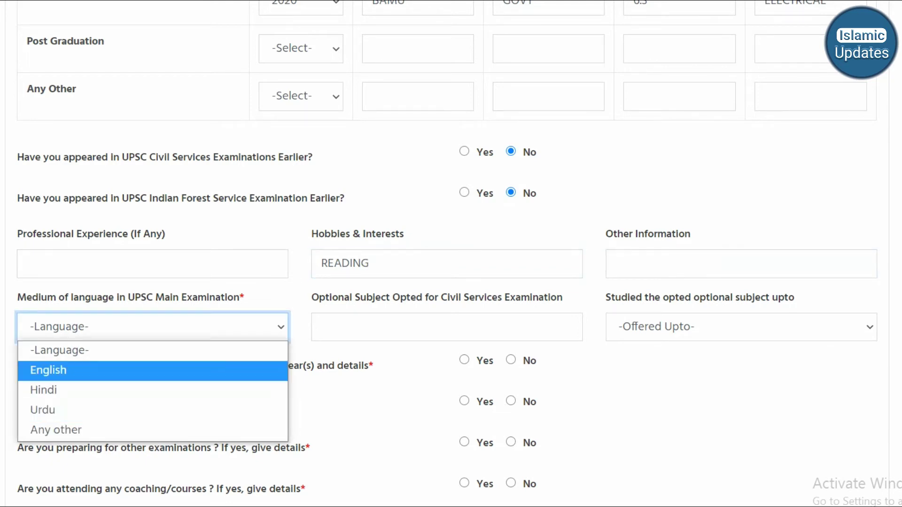
{"action": "left_click", "coordinate": [153, 370]}
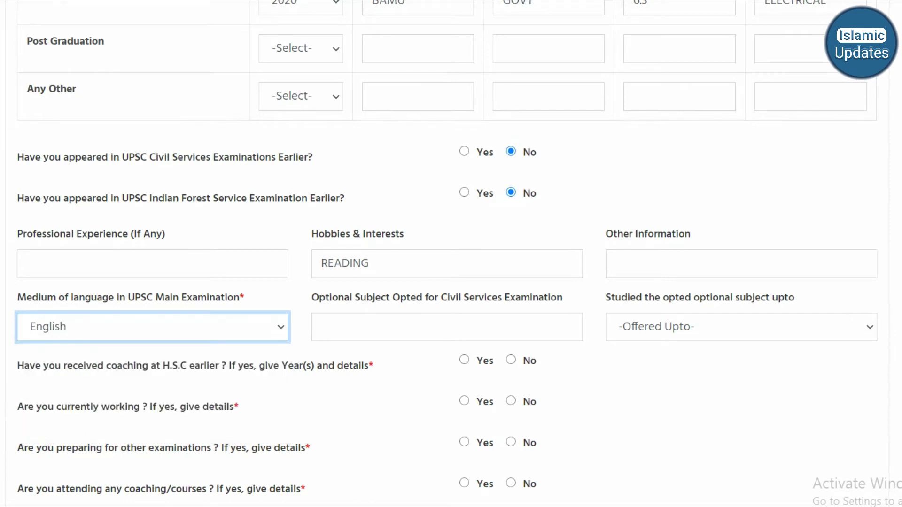
{"action": "left_click", "coordinate": [322, 327]}
{"action": "type", "text": "U"}
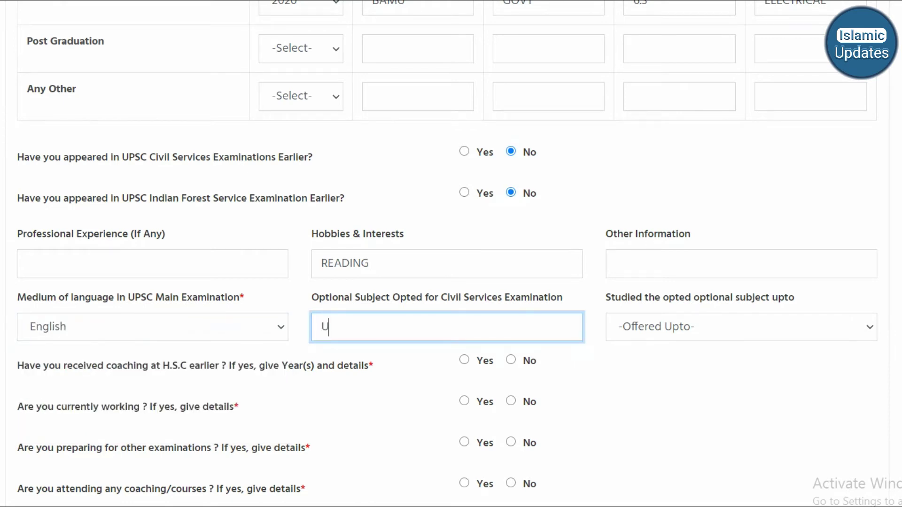
{"action": "type", "text": "RDU LITRATURE"}
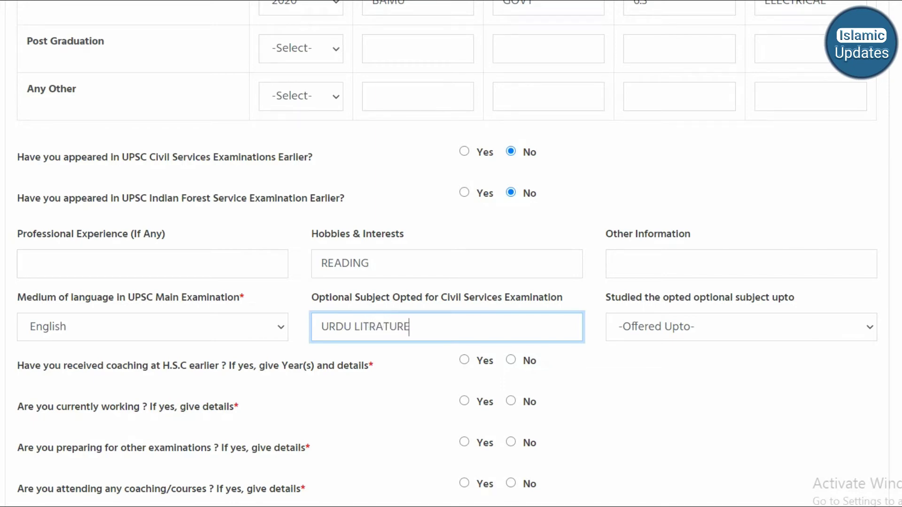
{"action": "left_click", "coordinate": [741, 327]}
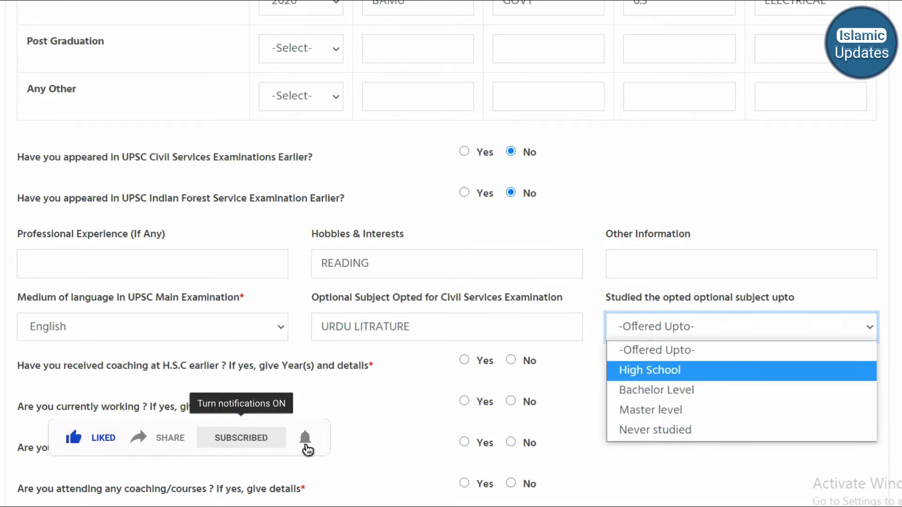
{"action": "left_click", "coordinate": [650, 371]}
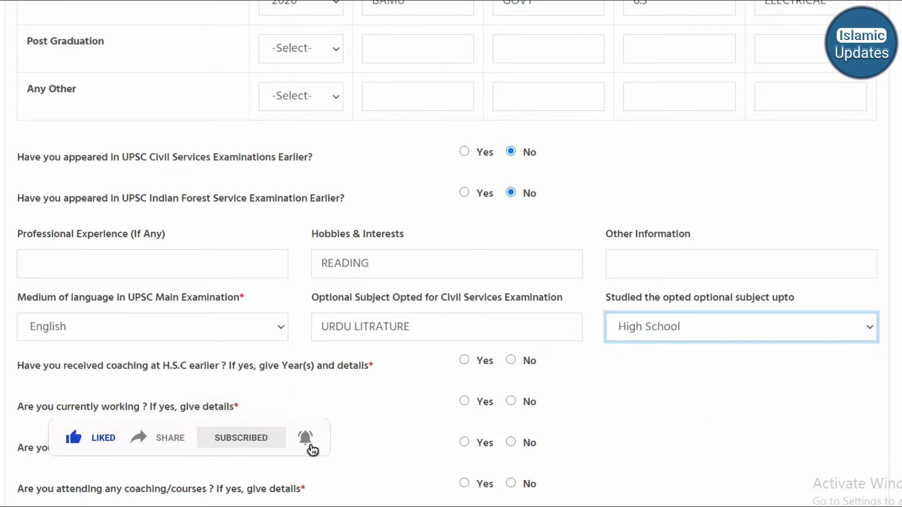
{"action": "scroll", "coordinate": [451, 253], "scroll_direction": "down", "scroll_amount": 3}
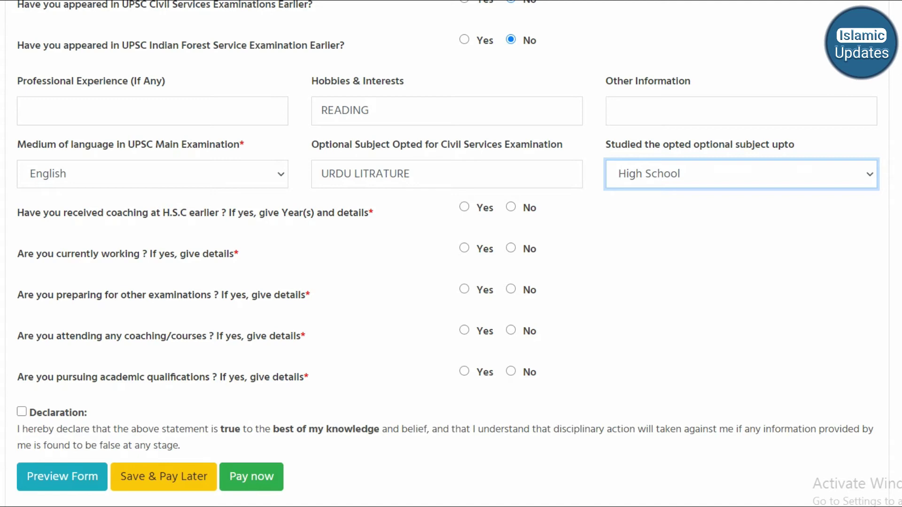
- Answer No to coaching, working, other exams, courses and academic study, and accept the declaration
{"action": "left_click", "coordinate": [511, 207]}
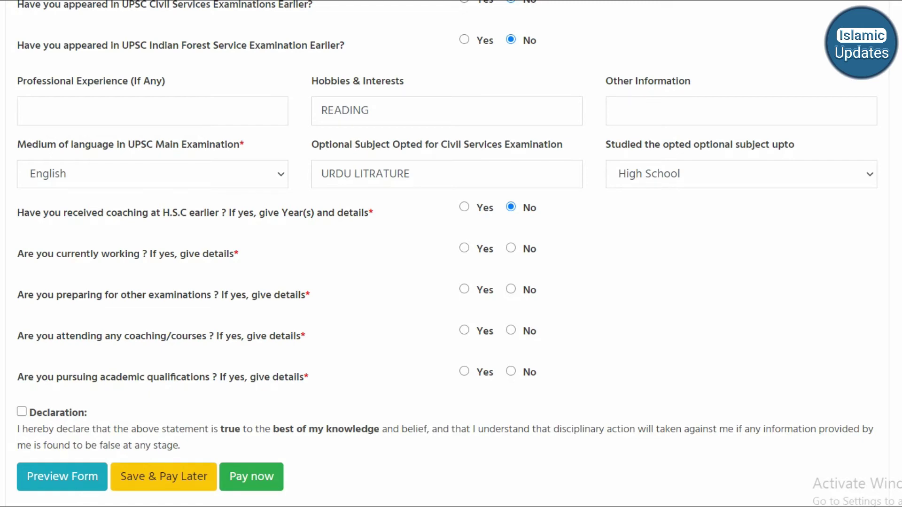
{"action": "left_click", "coordinate": [464, 248]}
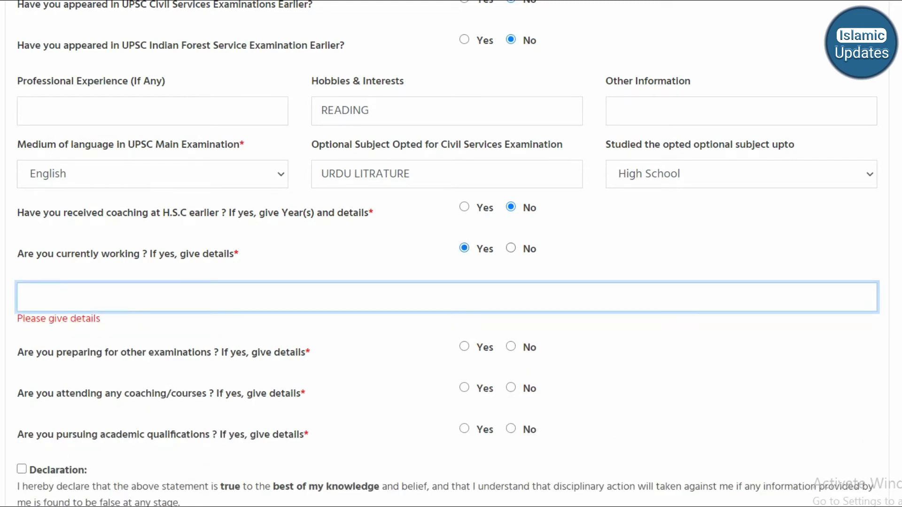
{"action": "left_click", "coordinate": [511, 249]}
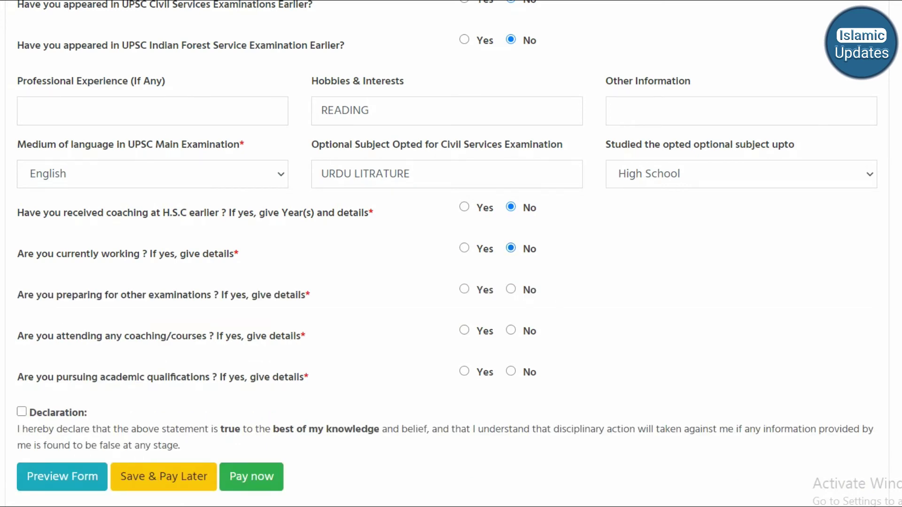
{"action": "left_click", "coordinate": [510, 289]}
{"action": "left_click", "coordinate": [465, 330]}
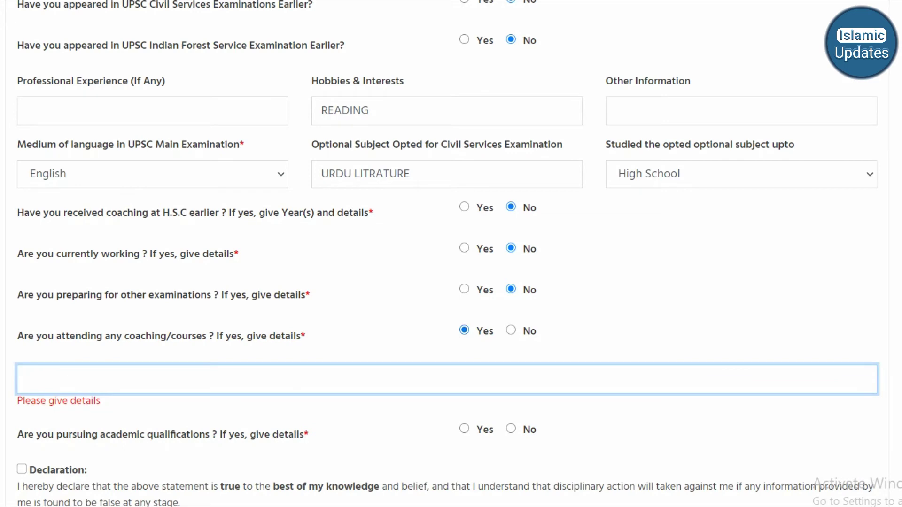
{"action": "left_click", "coordinate": [511, 330]}
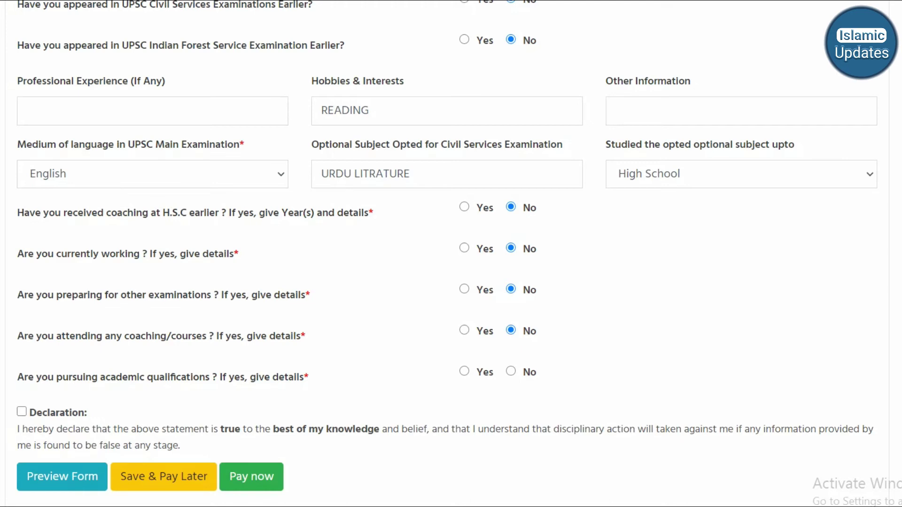
{"action": "left_click", "coordinate": [465, 371]}
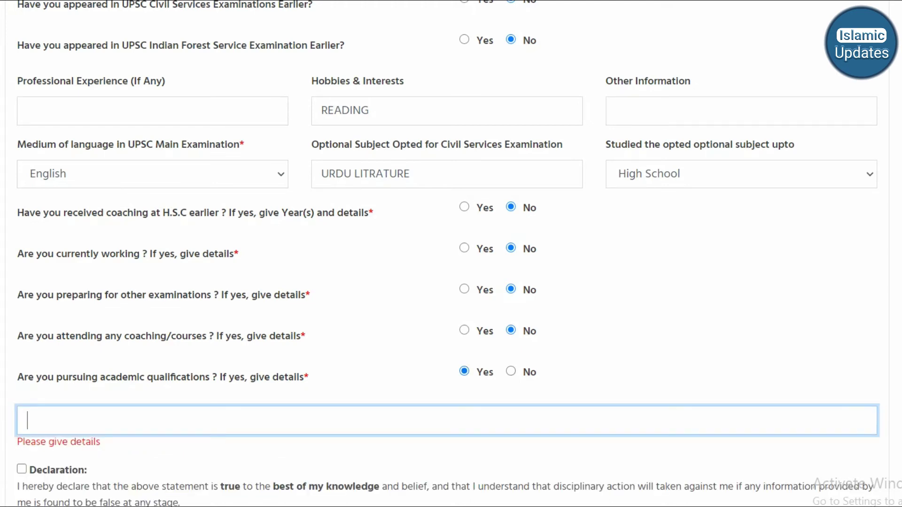
{"action": "left_click", "coordinate": [510, 371]}
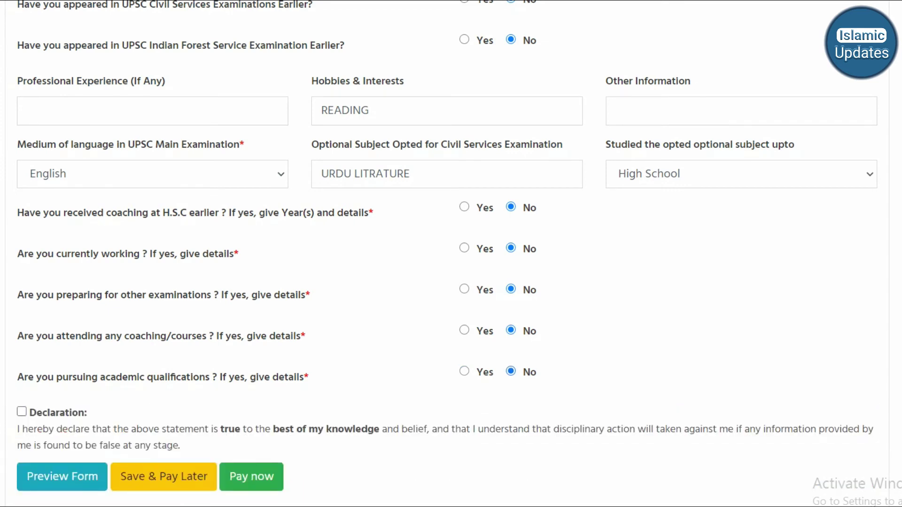
{"action": "left_click", "coordinate": [22, 412]}
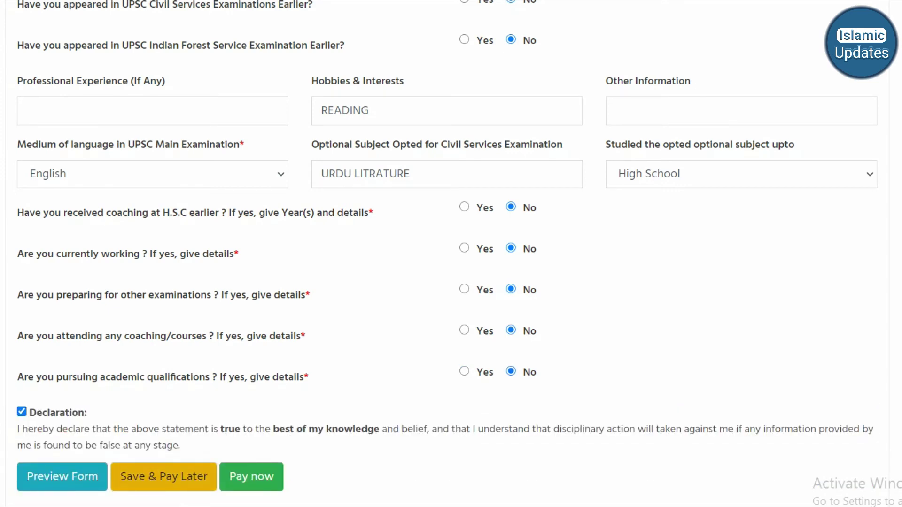
- After Save & Pay Later errors, re-accept the declaration and submit via Pay now
{"action": "left_click", "coordinate": [164, 477]}
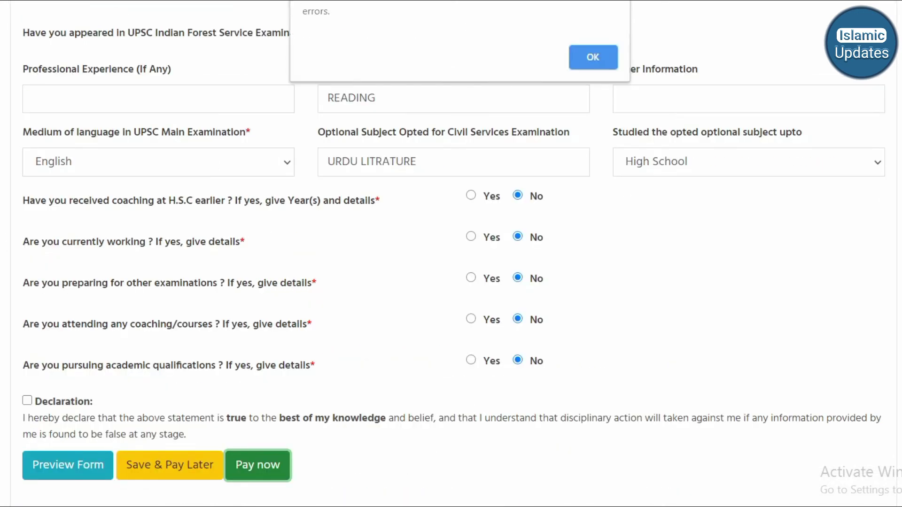
{"action": "left_click", "coordinate": [588, 58]}
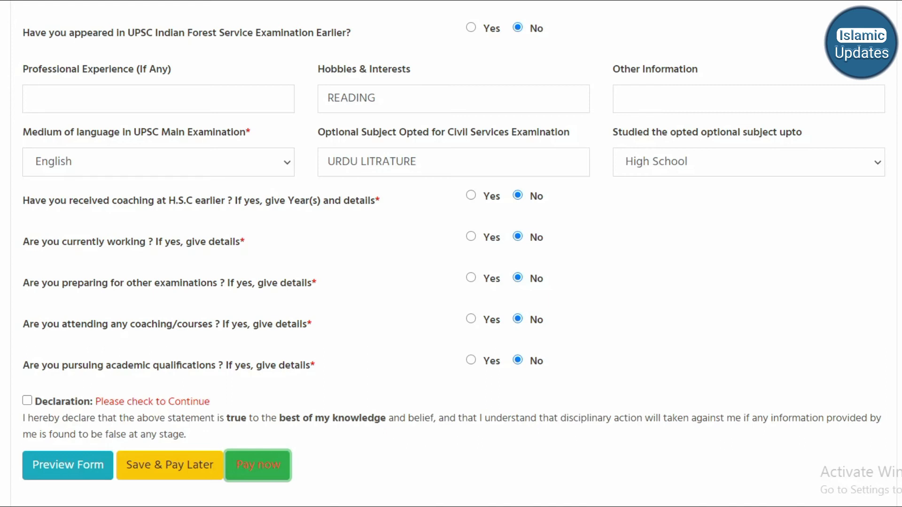
{"action": "left_click", "coordinate": [27, 401]}
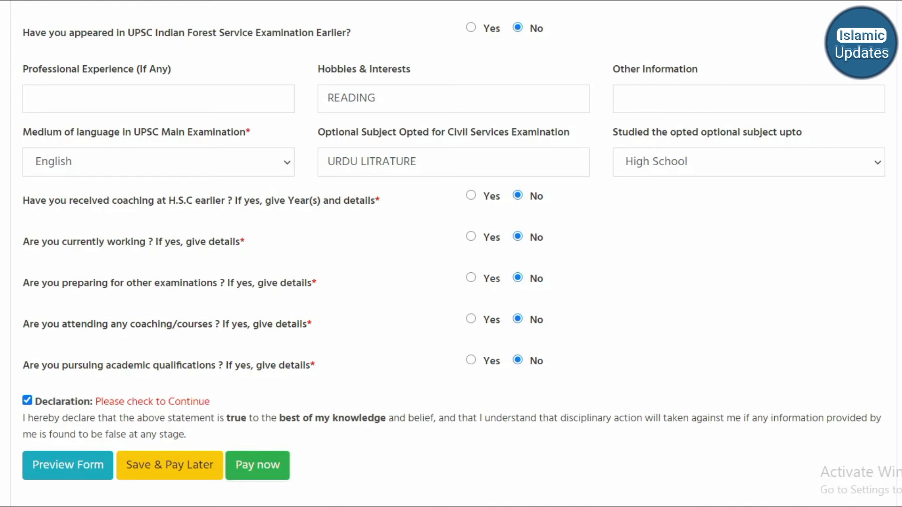
{"action": "left_click", "coordinate": [258, 465]}
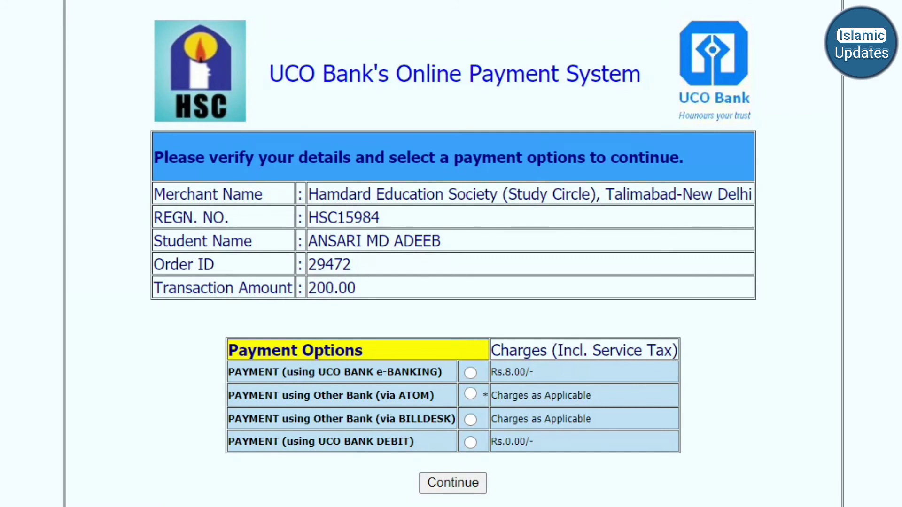
- Choose 'PAYMENT using Other Bank (via ATOM)' as the UCO Bank payment option
{"action": "left_click", "coordinate": [470, 394]}
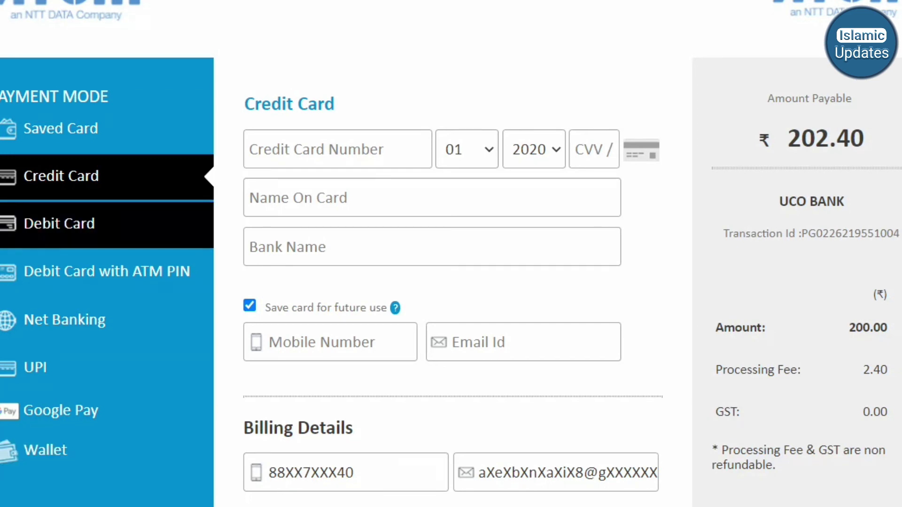
- Set Atom's payment mode to Debit Card with ATM PIN for the ₹200.00 payment
{"action": "left_click", "coordinate": [59, 223]}
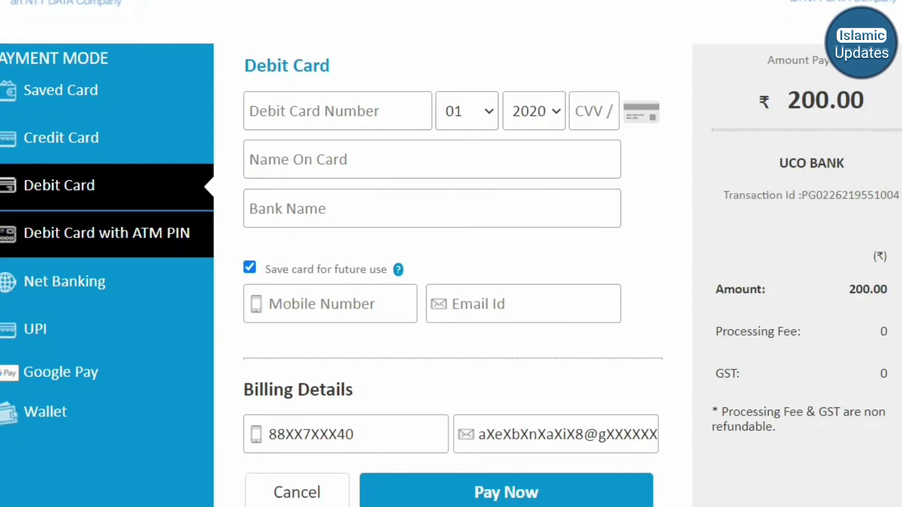
{"action": "left_click", "coordinate": [107, 234]}
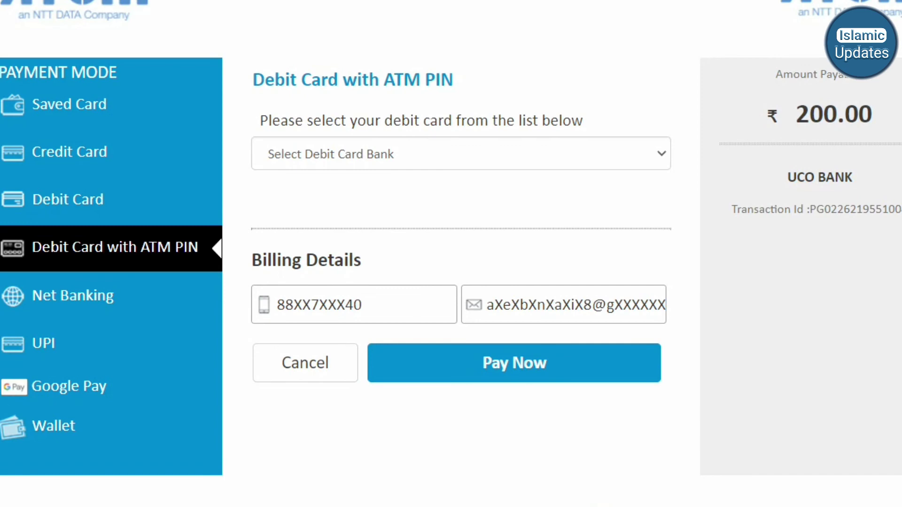